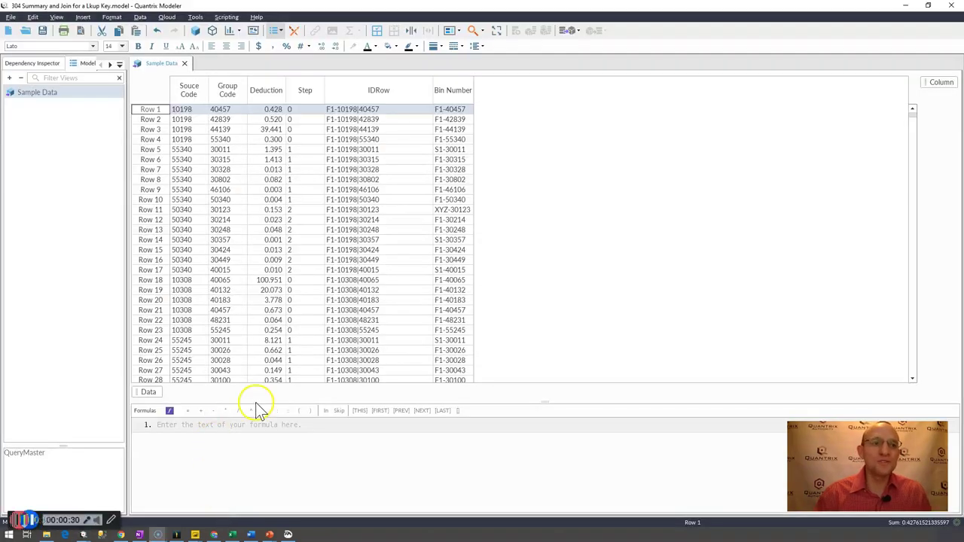
Select the Souce Code cell in Row 2, then select the whole Bin Number column
{"action": "left_click", "coordinate": [182, 120]}
{"action": "left_click", "coordinate": [462, 91]}
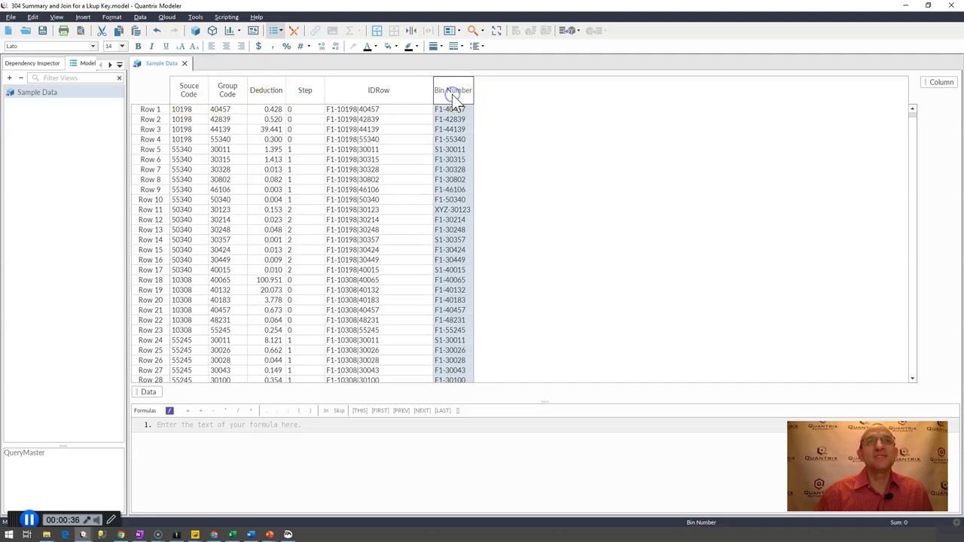
Insert a new Column7 after Bin Number and select it
{"action": "key", "text": "Return"}
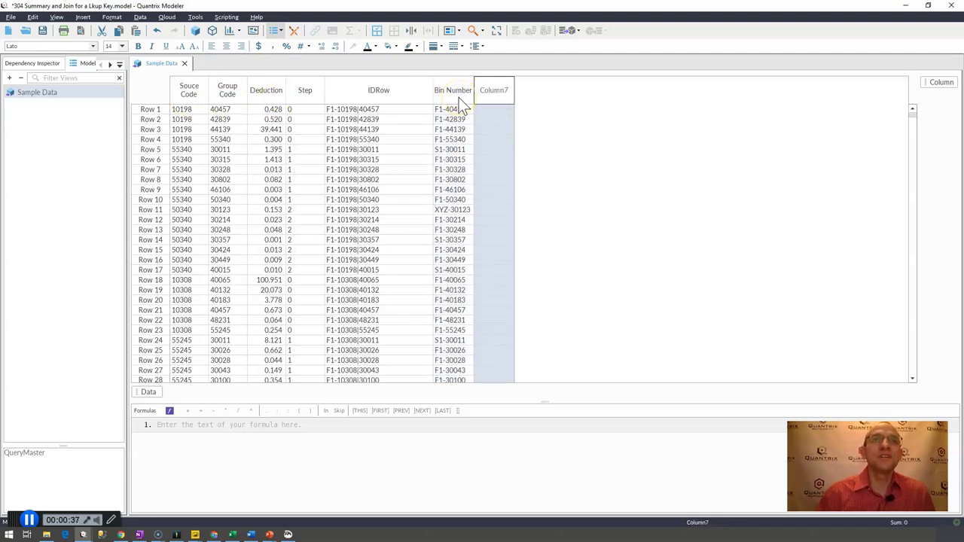
{"action": "left_click", "coordinate": [497, 92]}
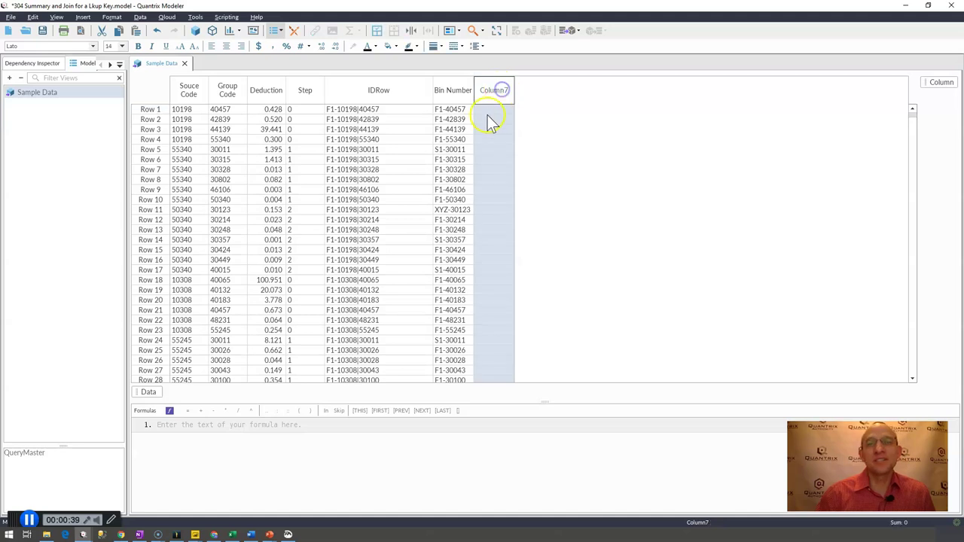
{"action": "left_click_drag", "start_coordinate": [460, 94], "coordinate": [185, 95]}
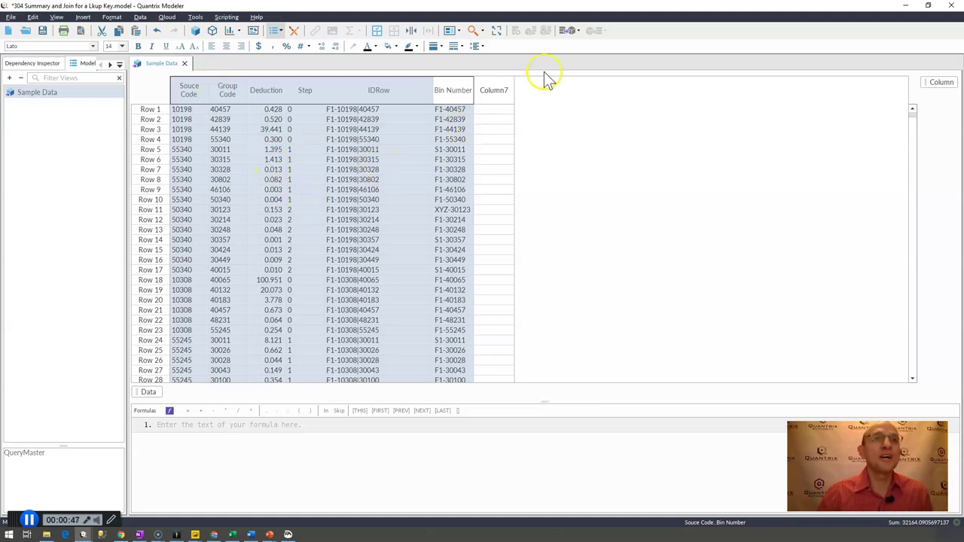
{"action": "left_click", "coordinate": [497, 97]}
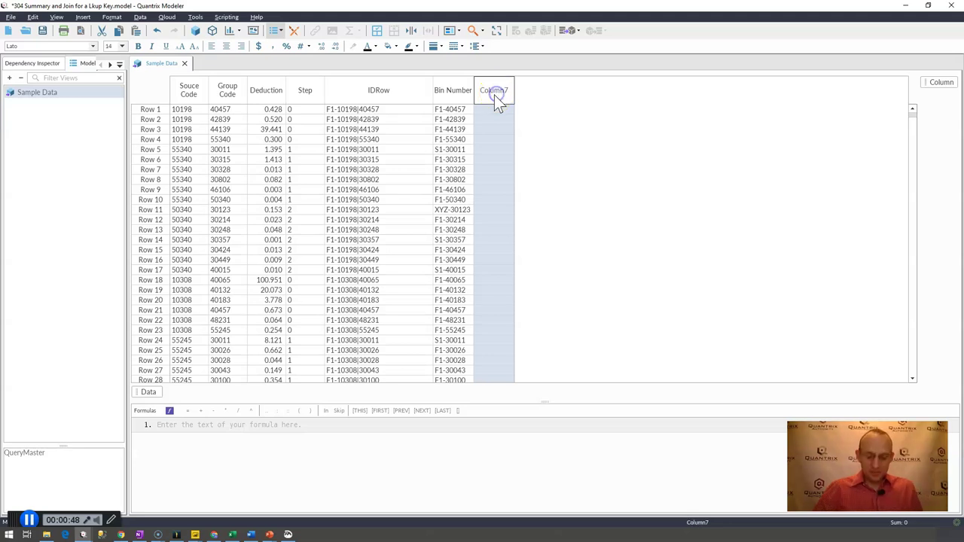
Define Column7 = Bin Number & "|" & IDRow & "|" to fill the column
{"action": "type", "text": "=join"}
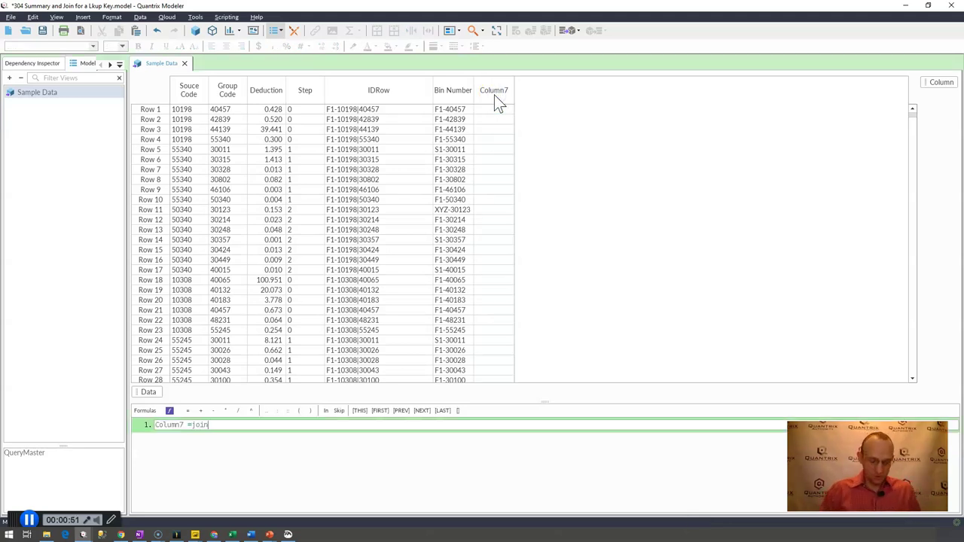
{"action": "key", "text": "BackSpace"}
{"action": "key", "text": "BackSpace"}
{"action": "key", "text": "BackSpace"}
{"action": "key", "text": "BackSpace"}
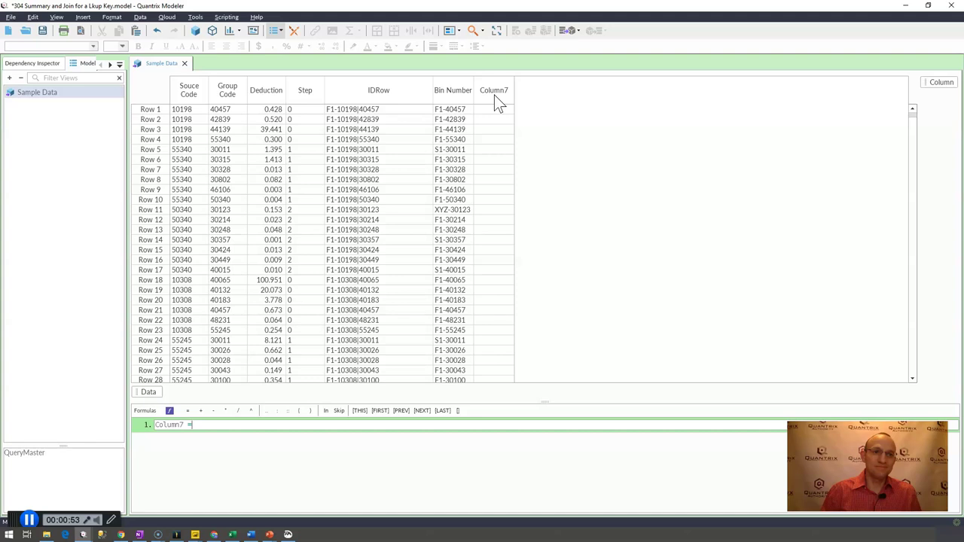
{"action": "left_click", "coordinate": [458, 88]}
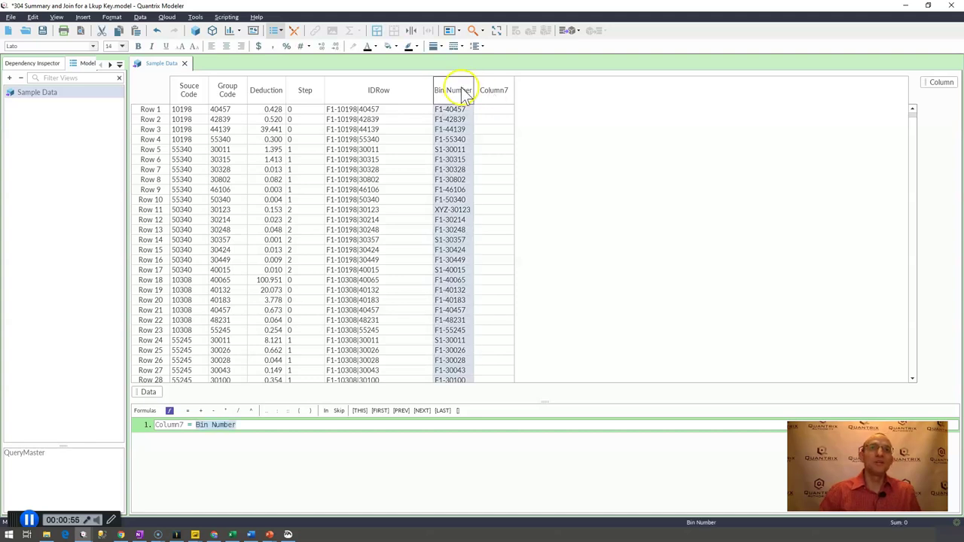
{"action": "type", "text": "& "}
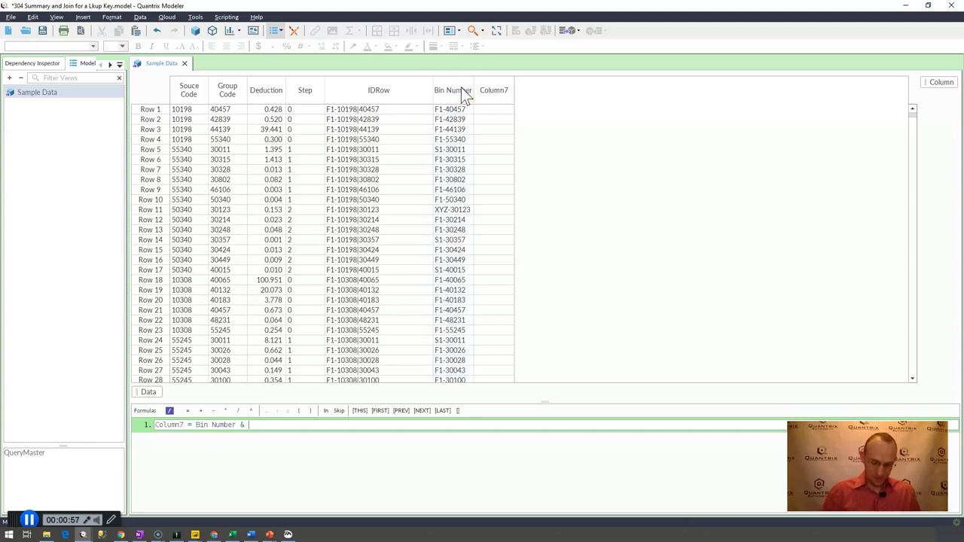
{"action": "type", "text": "\"|\" &"}
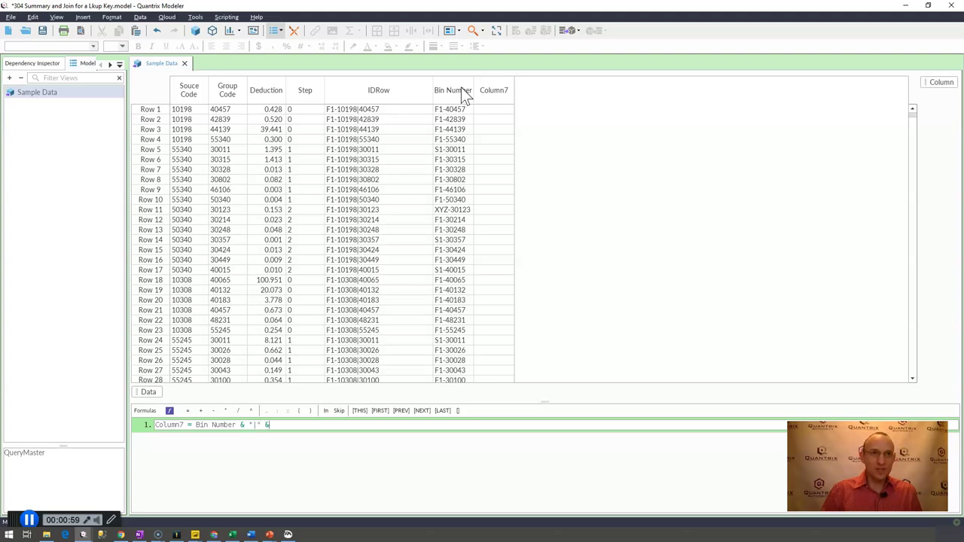
{"action": "left_click", "coordinate": [409, 90]}
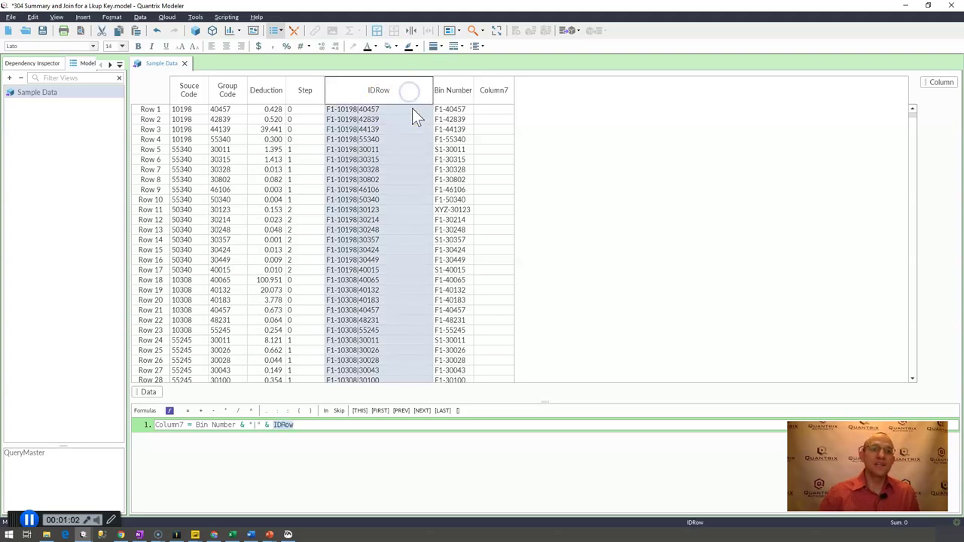
{"action": "type", "text": "& \"|\""}
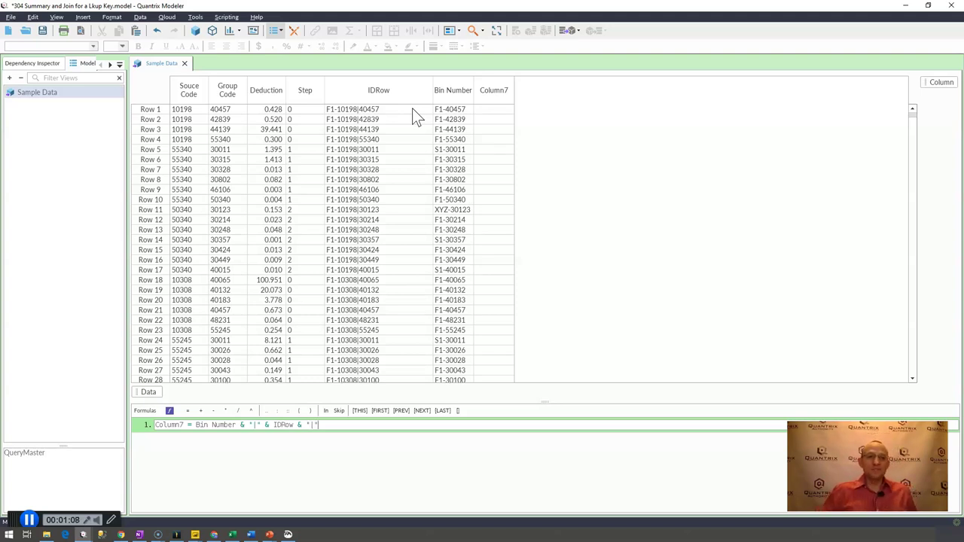
{"action": "key", "text": "Return"}
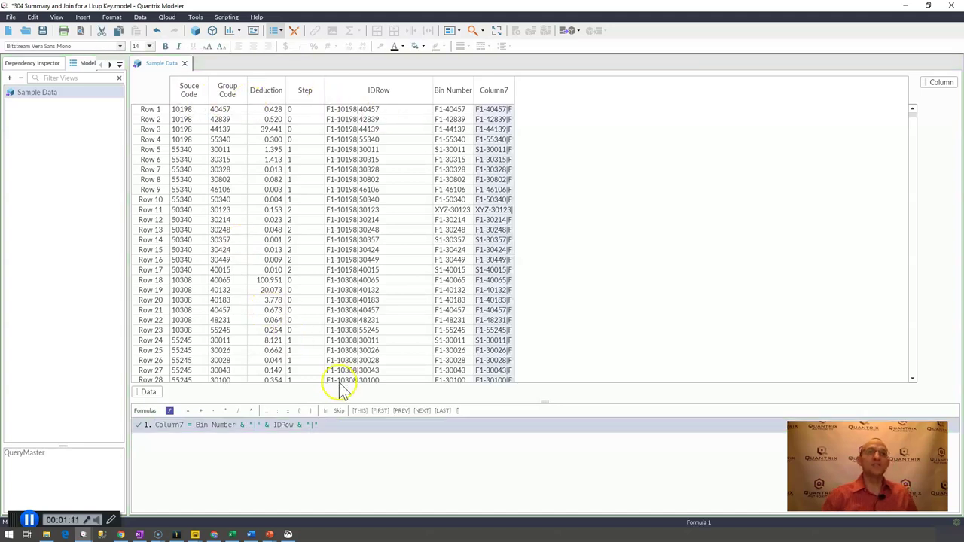
Insert an empty Column8 after IDRow and start a second formula line
{"action": "left_click", "coordinate": [341, 95]}
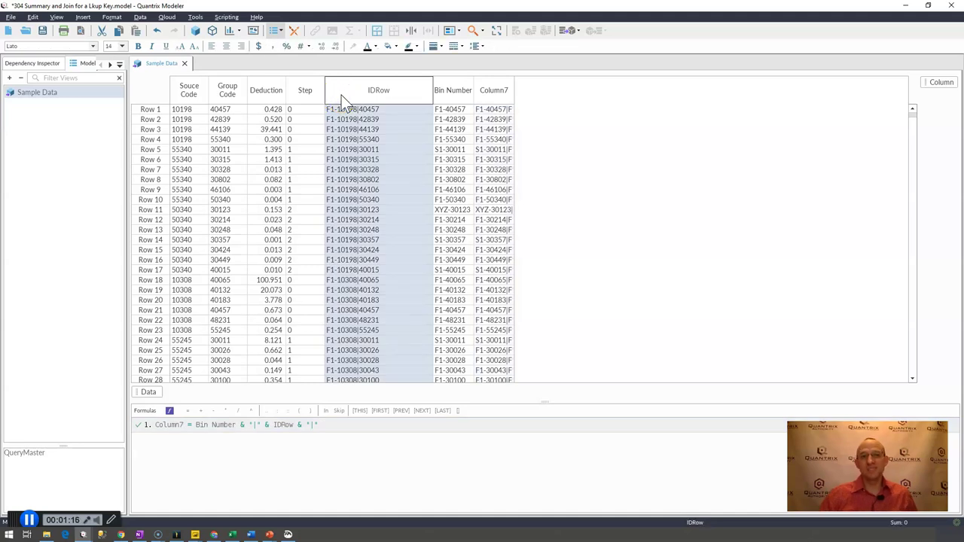
{"action": "key", "text": "Return"}
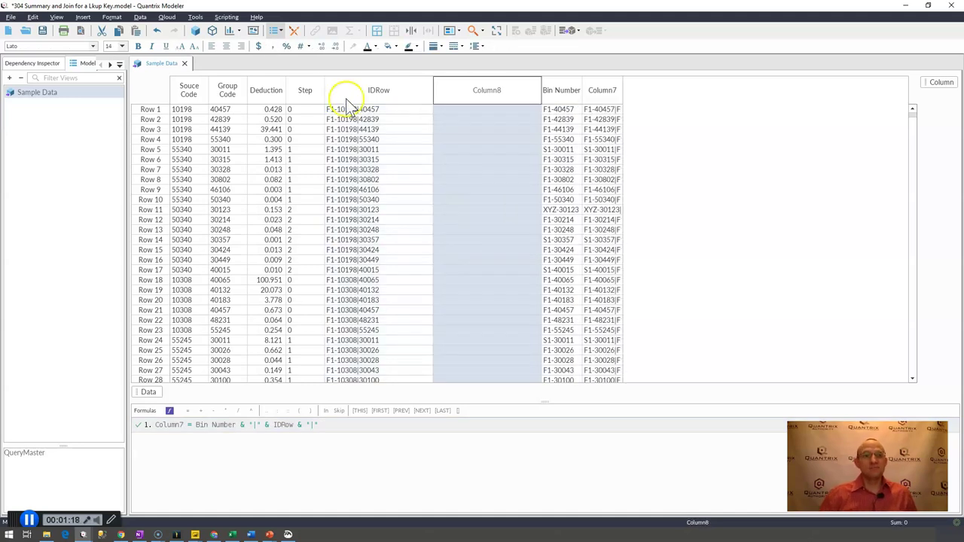
{"action": "left_click", "coordinate": [607, 140]}
{"action": "left_click", "coordinate": [379, 429]}
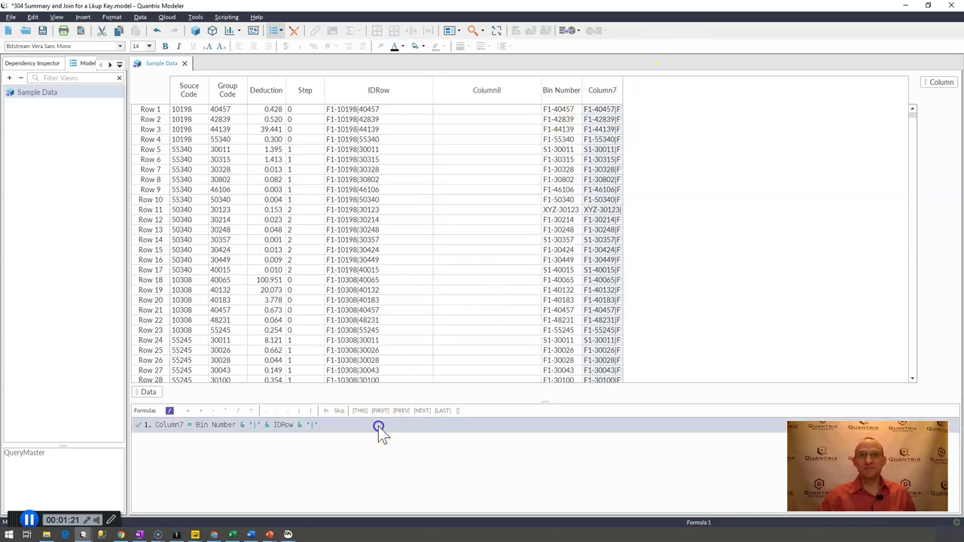
{"action": "left_click", "coordinate": [379, 430]}
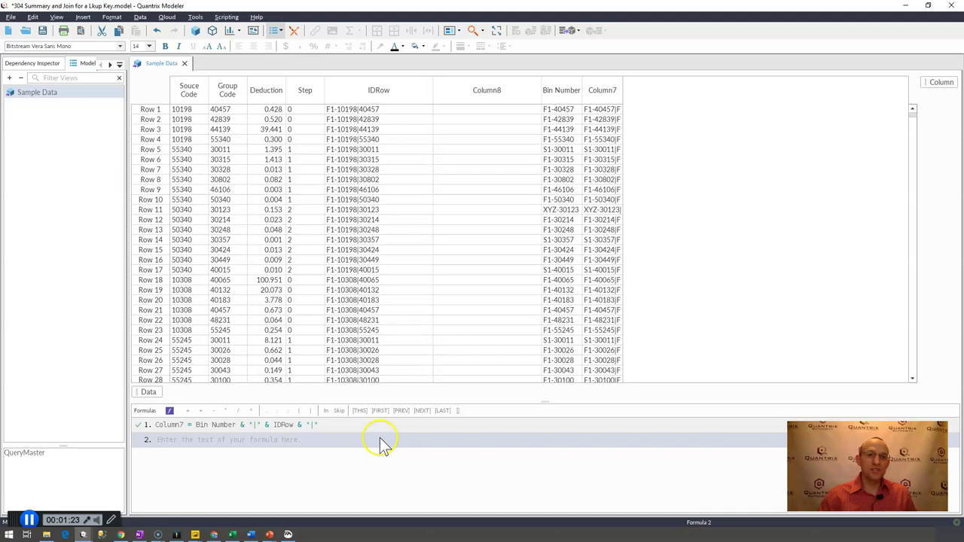
{"action": "left_click", "coordinate": [381, 442]}
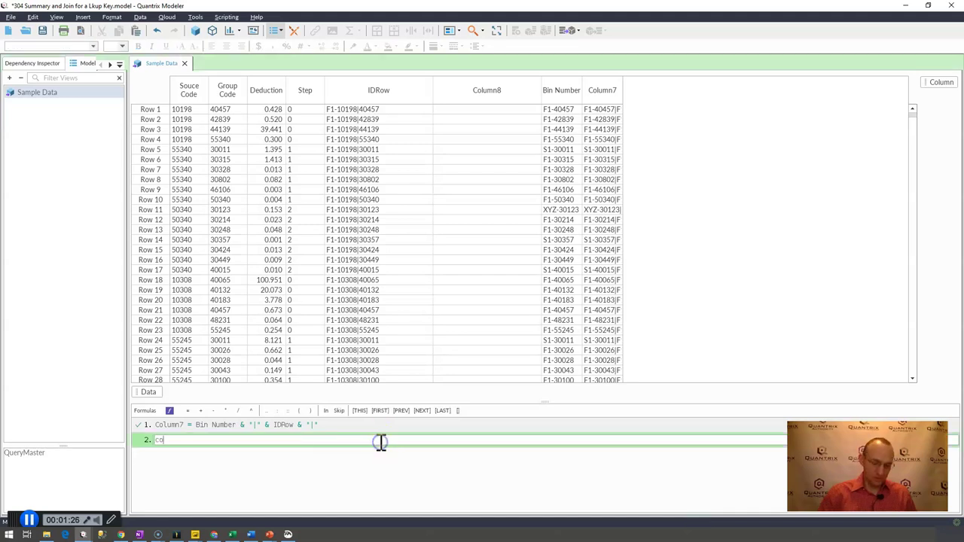
Enter Column7 = concatenate(Bin Number, "|", Column8, "|", IDRow) as the second formula
{"action": "type", "text": "column7 = con"}
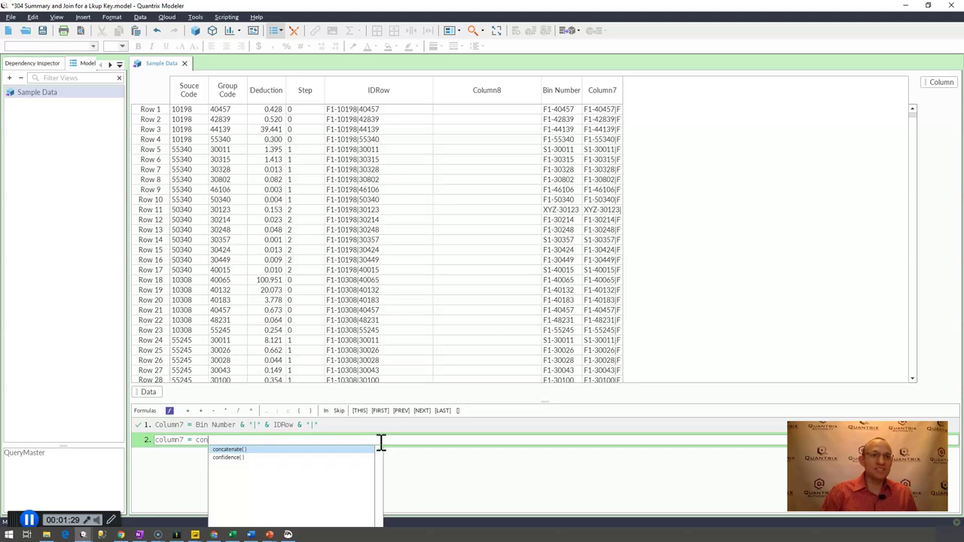
{"action": "key", "text": "Return"}
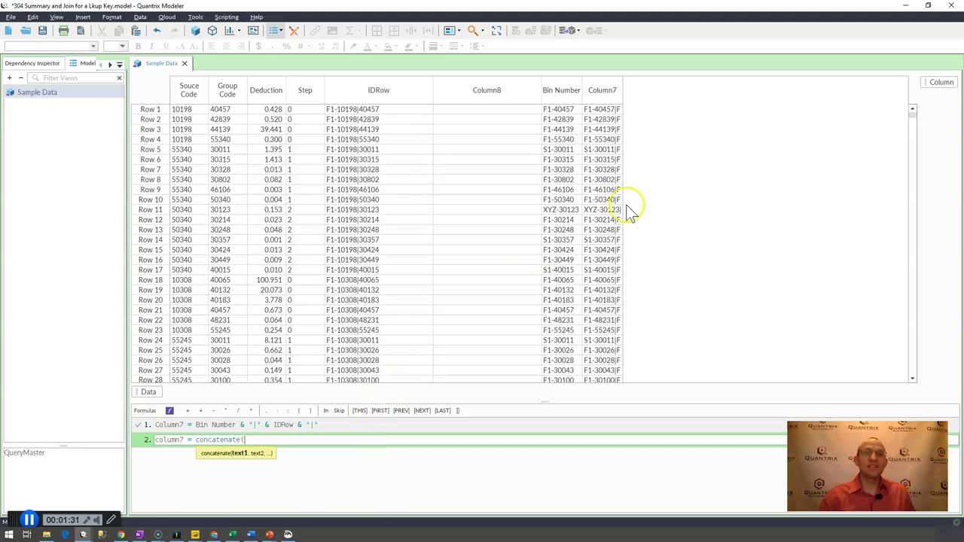
{"action": "left_click", "coordinate": [553, 98]}
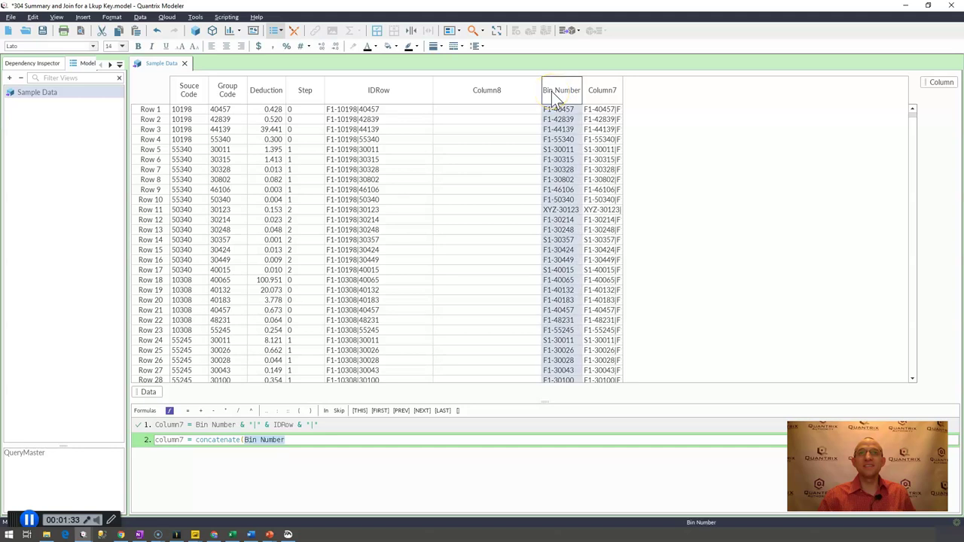
{"action": "type", "text": ", \"|\","}
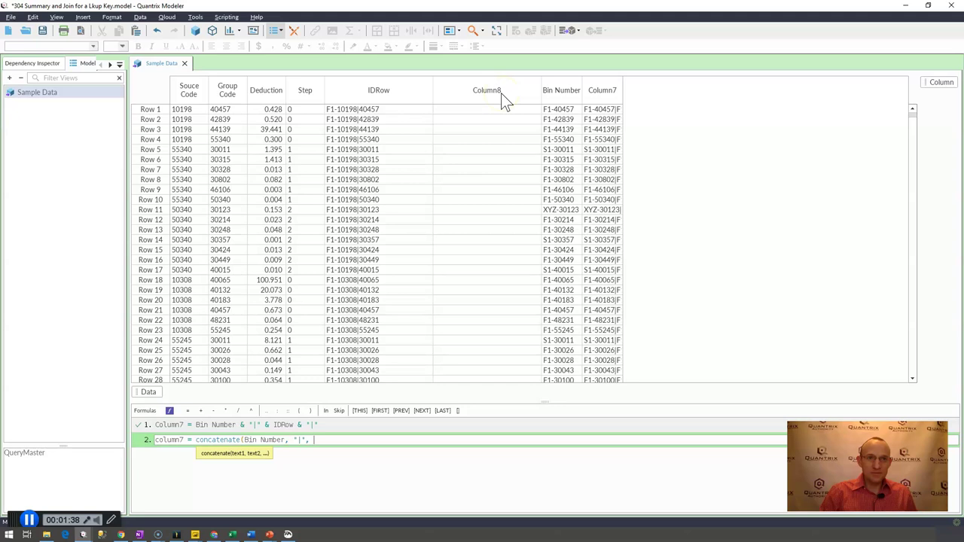
{"action": "left_click", "coordinate": [503, 100]}
{"action": "type", "text": ", \""}
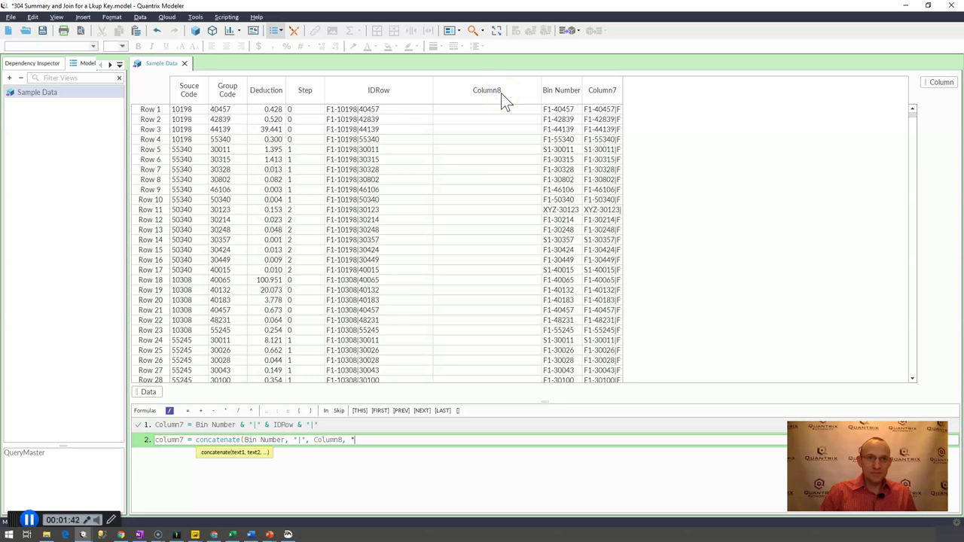
{"action": "type", "text": "|\","}
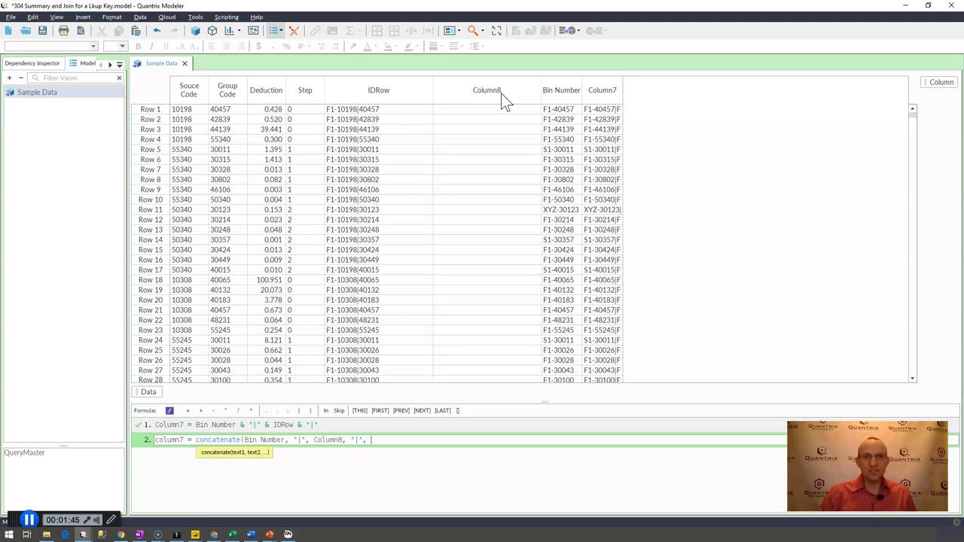
{"action": "left_click", "coordinate": [376, 98]}
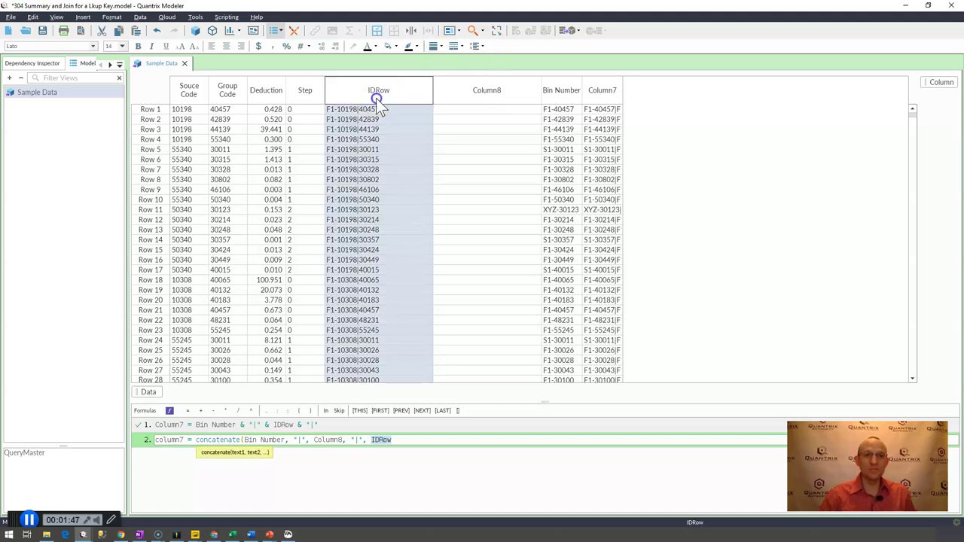
{"action": "type", "text": ")"}
{"action": "key", "text": "Return"}
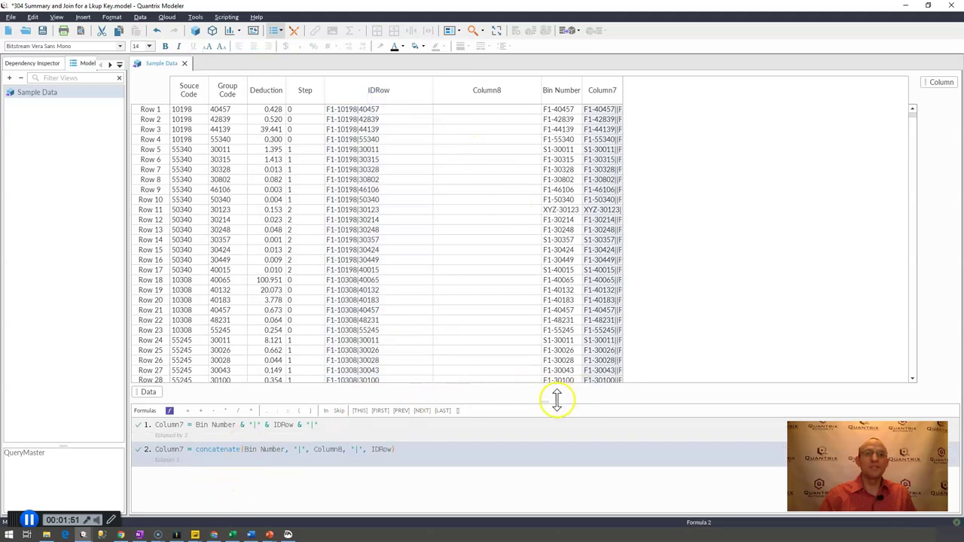
Add formula Column7 = join(Souce Code .. Bin Number, "|") and widen Column7
{"action": "left_click_drag", "start_coordinate": [556, 400], "coordinate": [556, 313]}
{"action": "left_click", "coordinate": [379, 388]}
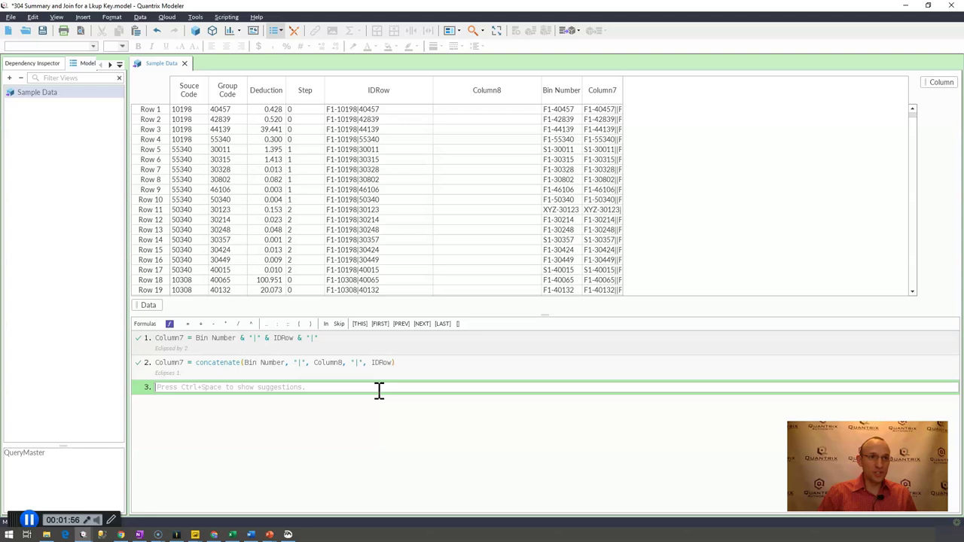
{"action": "type", "text": "column"}
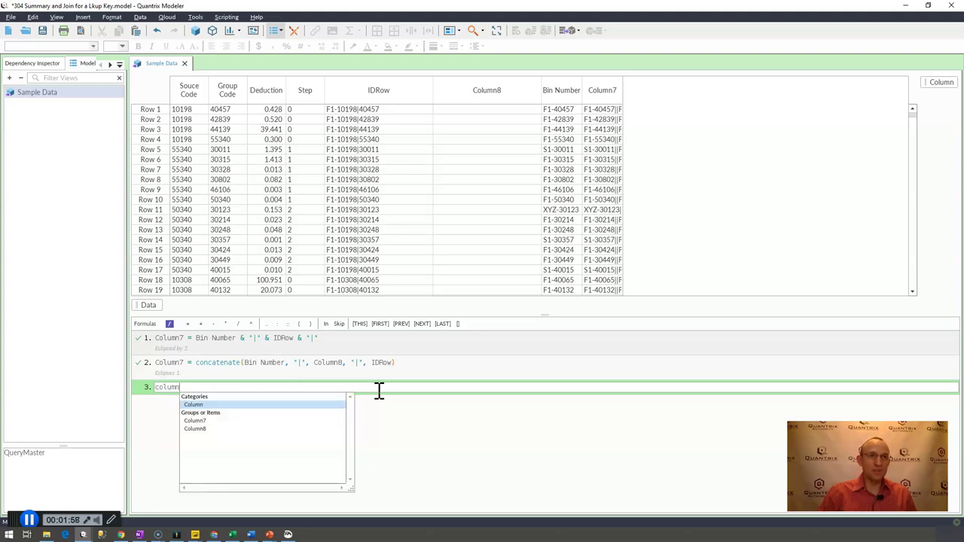
{"action": "type", "text": " 7 = join"}
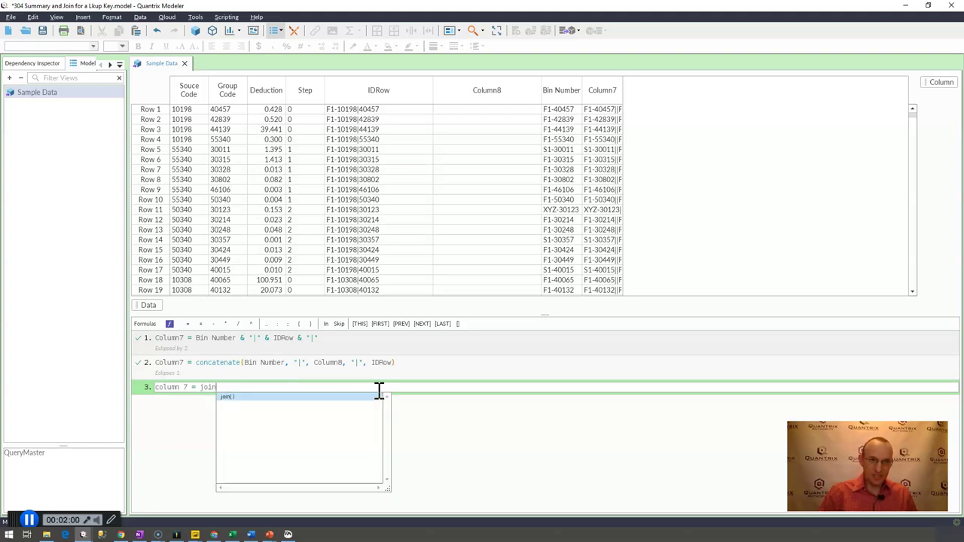
{"action": "type", "text": "("}
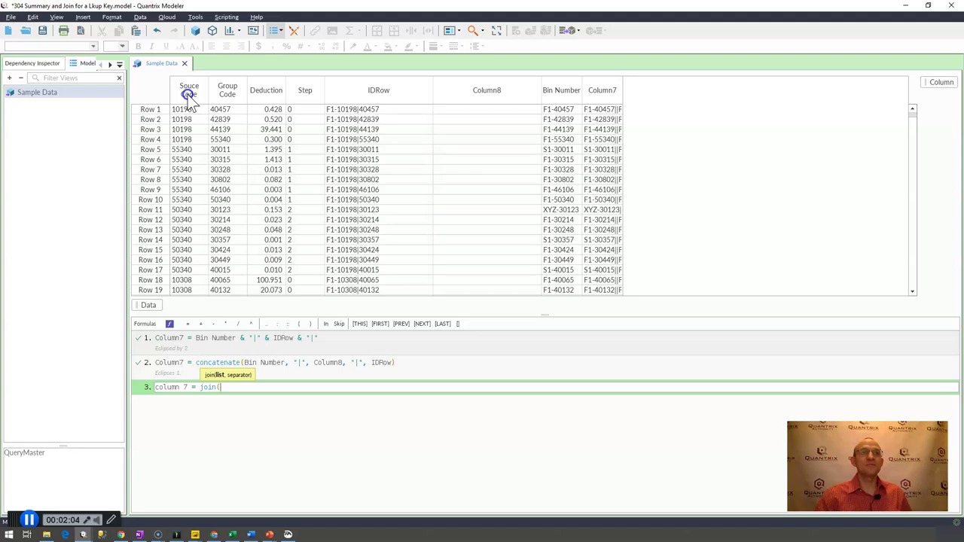
{"action": "left_click_drag", "start_coordinate": [189, 94], "coordinate": [576, 92]}
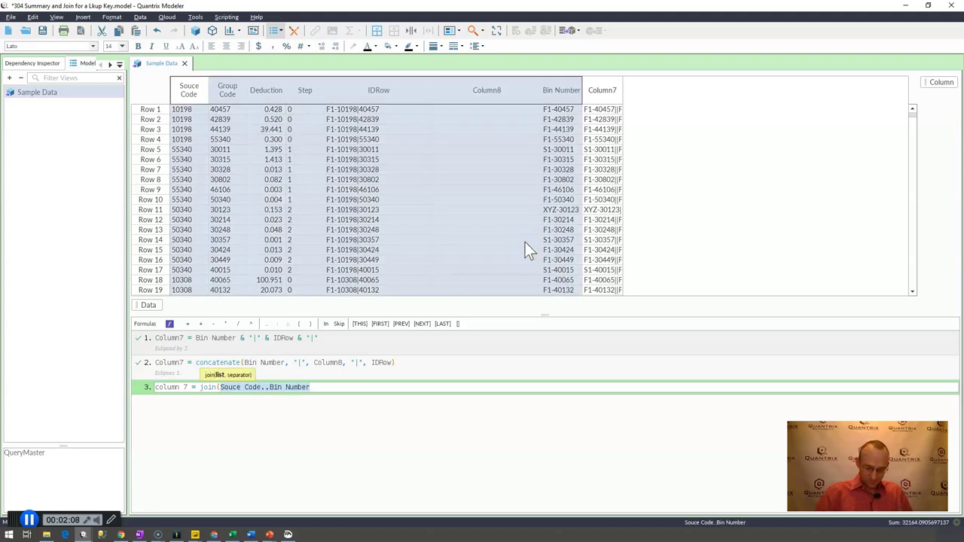
{"action": "type", "text": ", \""}
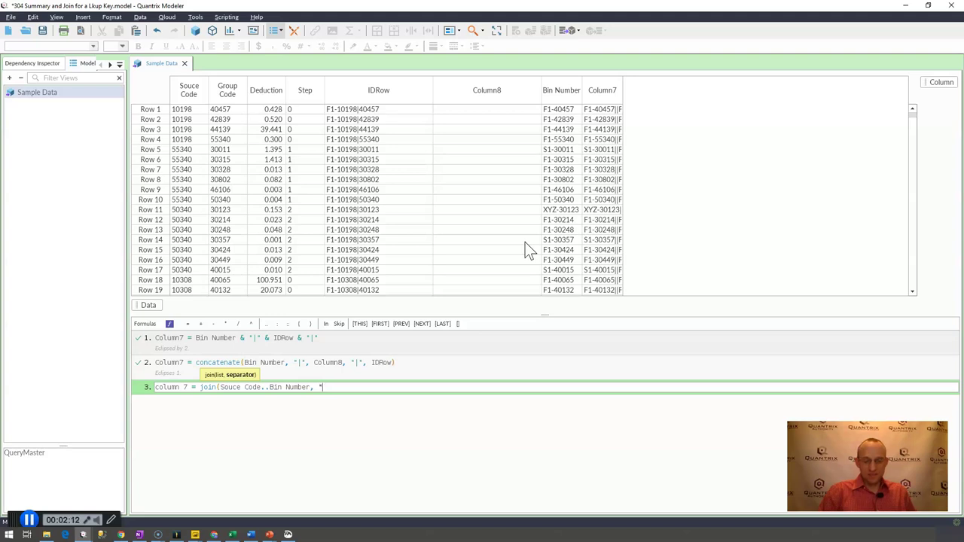
{"action": "type", "text": "|"}
{"action": "key", "text": "BackSpace"}
{"action": "type", "text": "|"}
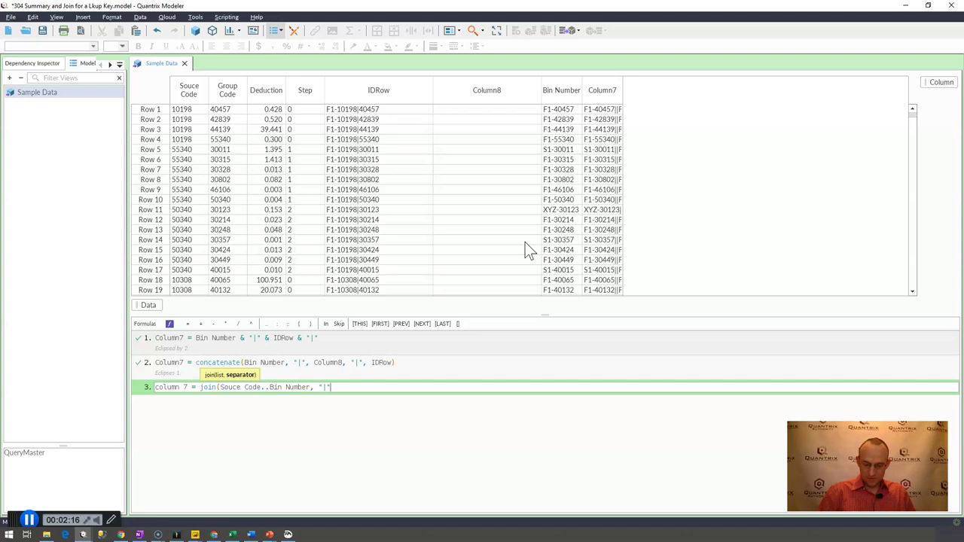
{"action": "type", "text": "\")"}
{"action": "key", "text": "Return"}
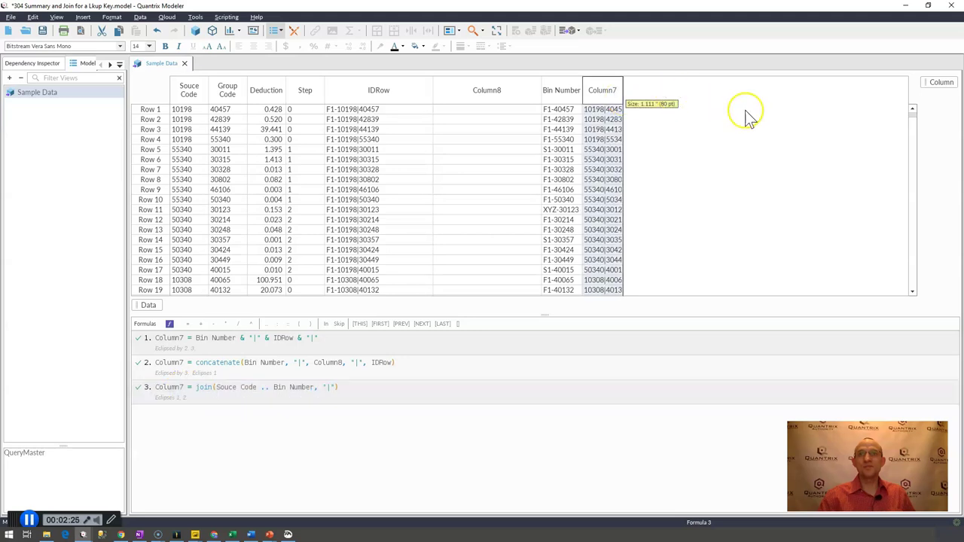
{"action": "left_click_drag", "start_coordinate": [748, 114], "coordinate": [756, 119]}
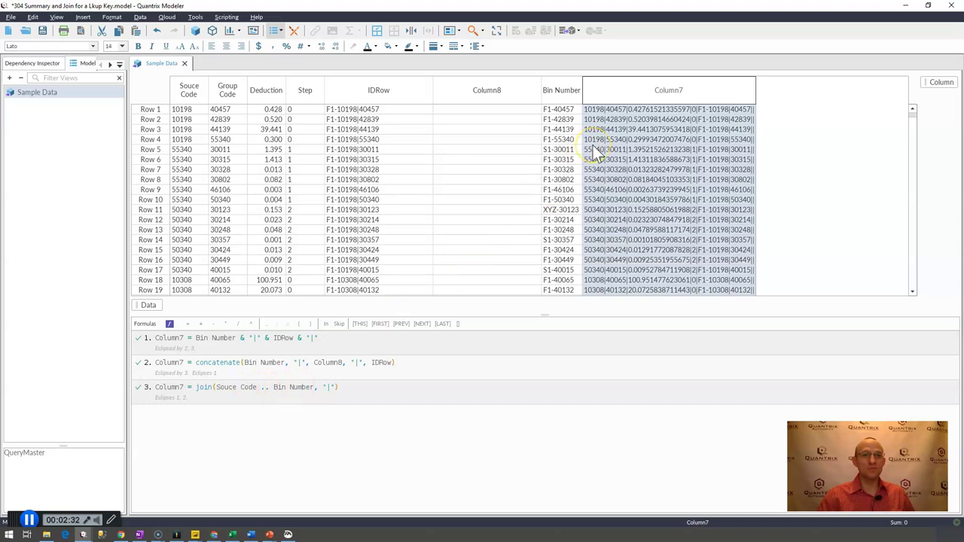
Insert a test Column9 holding 'adfasdfds' in Row 1 and check Column7's joined values
{"action": "key", "text": "Insert"}
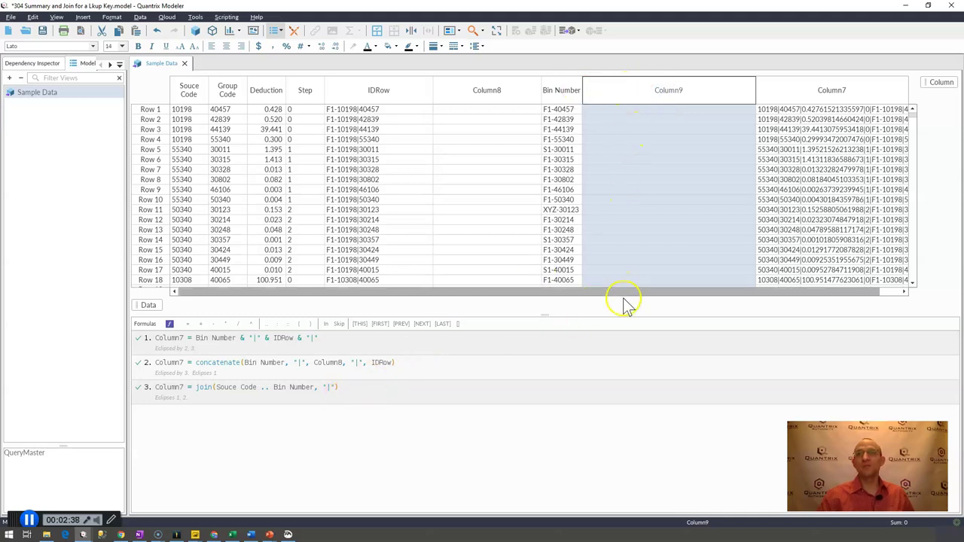
{"action": "left_click", "coordinate": [664, 109]}
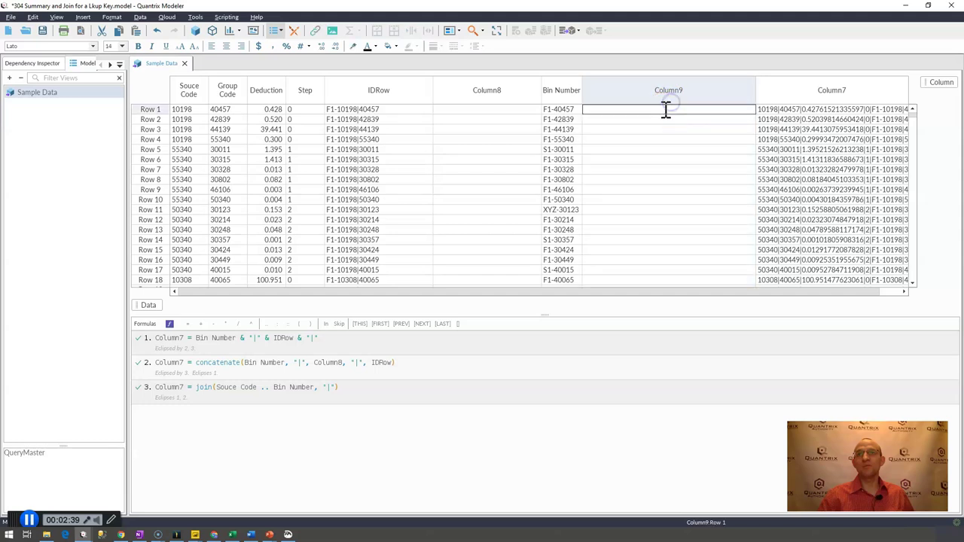
{"action": "type", "text": "adfasdfds"}
{"action": "key", "text": "Tab"}
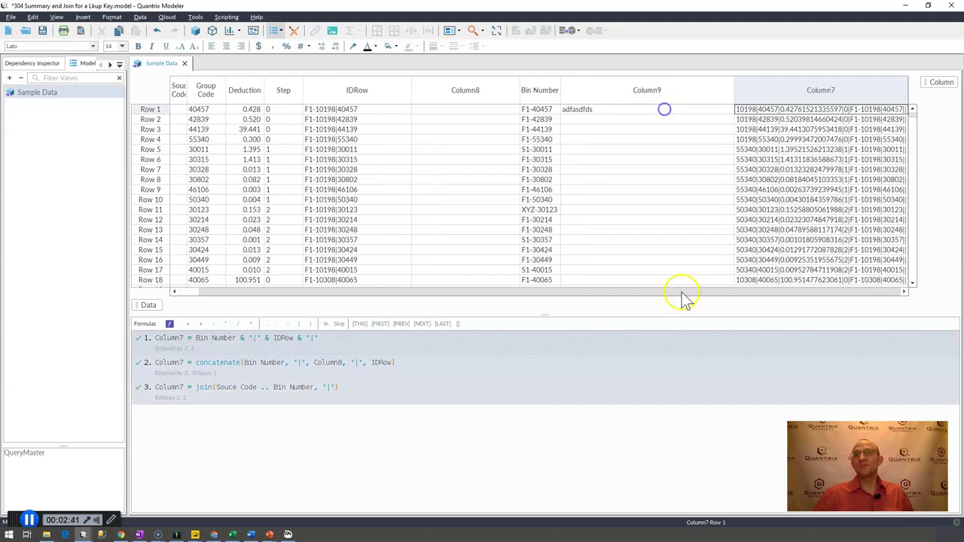
{"action": "left_click", "coordinate": [902, 89]}
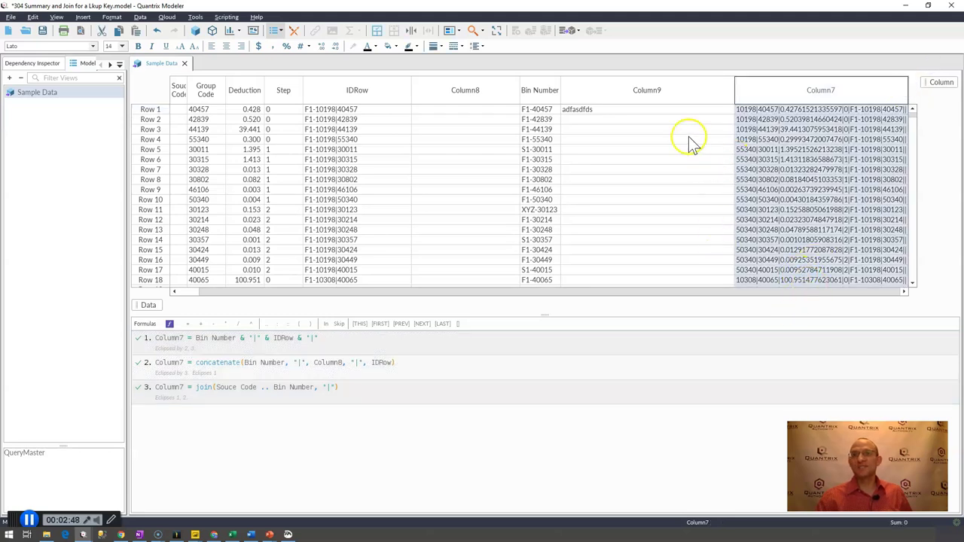
{"action": "left_click", "coordinate": [671, 121]}
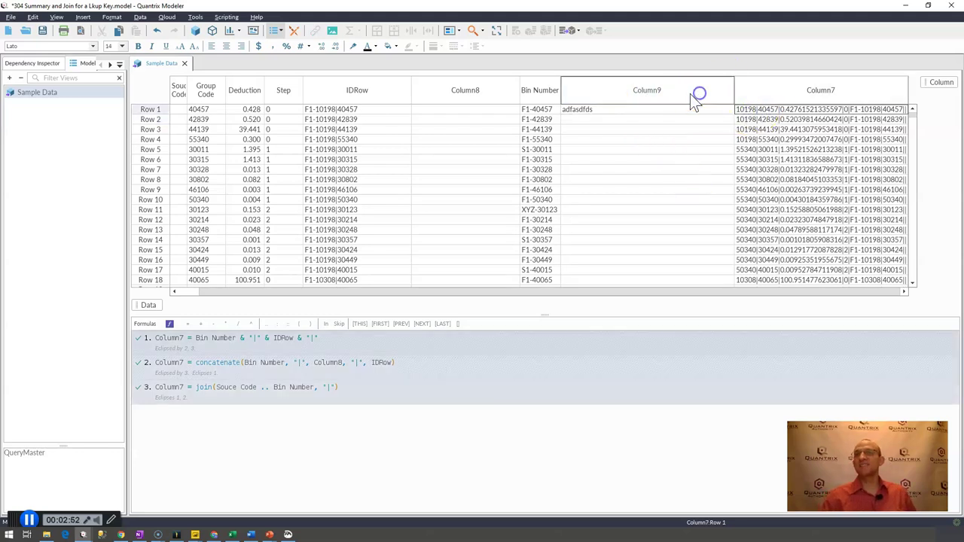
Delete the test Column9 and Column8 from Sample Data
{"action": "left_click", "coordinate": [690, 92]}
{"action": "key", "text": "Delete"}
{"action": "key", "text": "Left"}
{"action": "key", "text": "Left"}
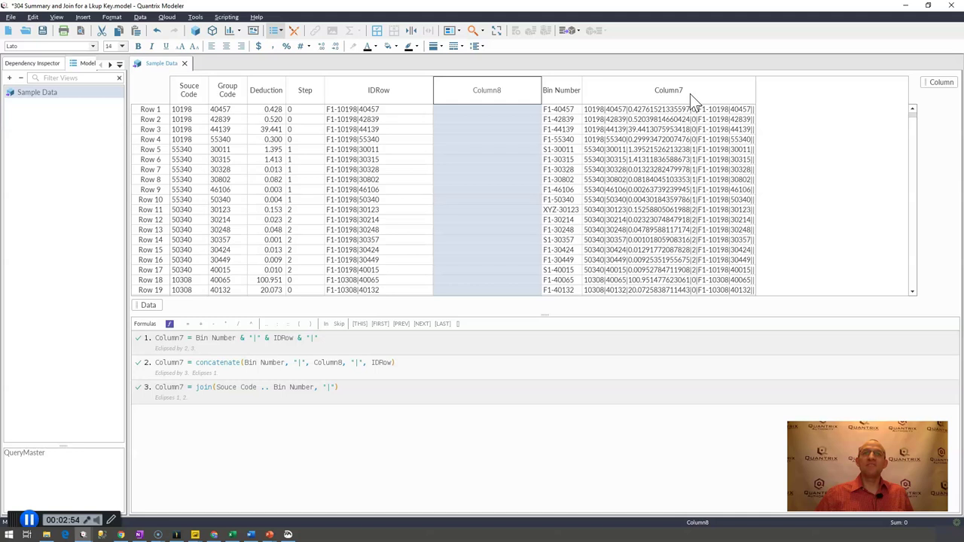
{"action": "key", "text": "Delete"}
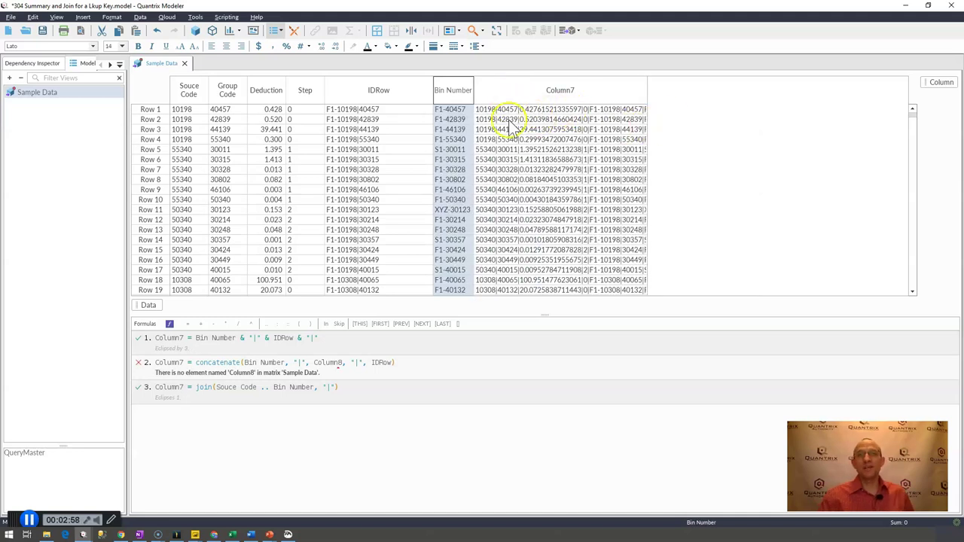
{"action": "left_click", "coordinate": [360, 92]}
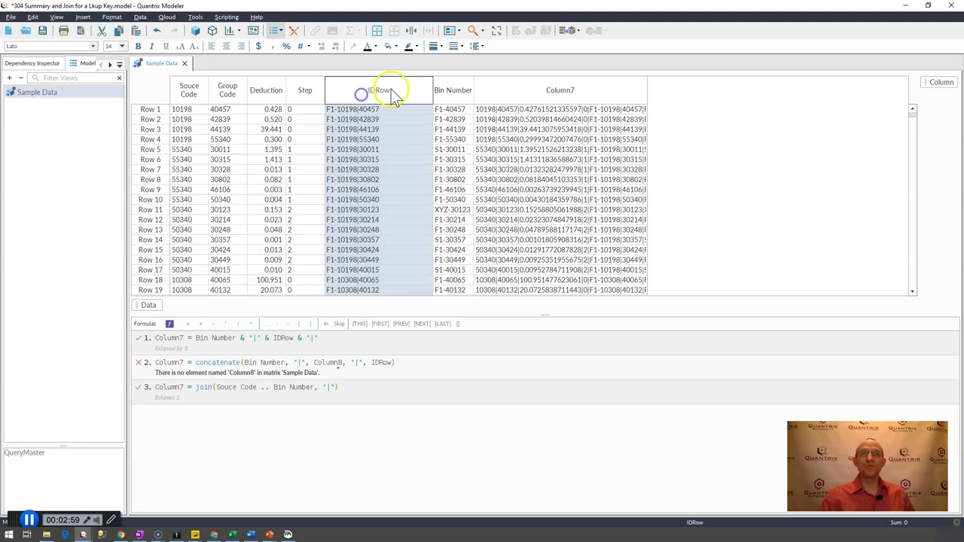
Below the join formula, enter Column7 = join(summary(Column), "|") with autocomplete suggestions
{"action": "left_click", "coordinate": [286, 393]}
{"action": "key", "text": "Down"}
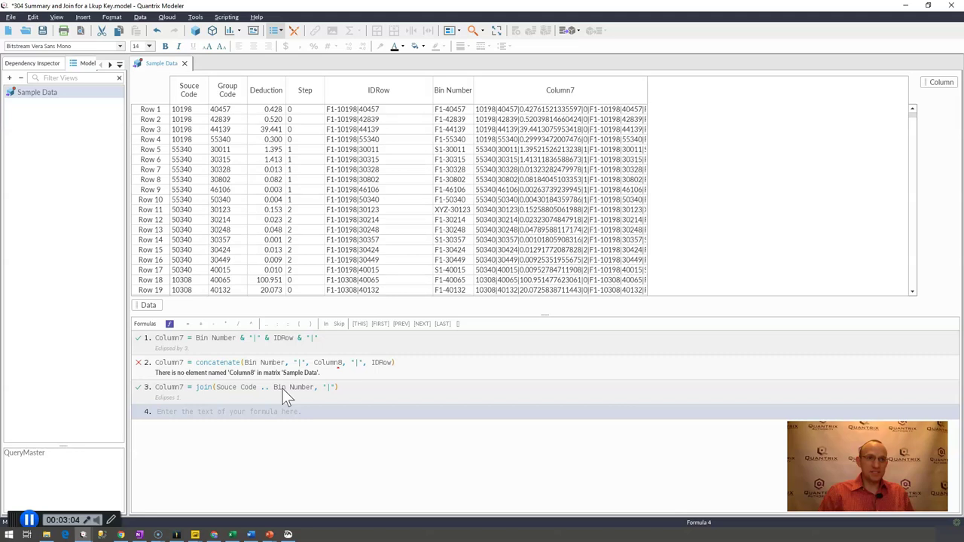
{"action": "type", "text": "Colum"}
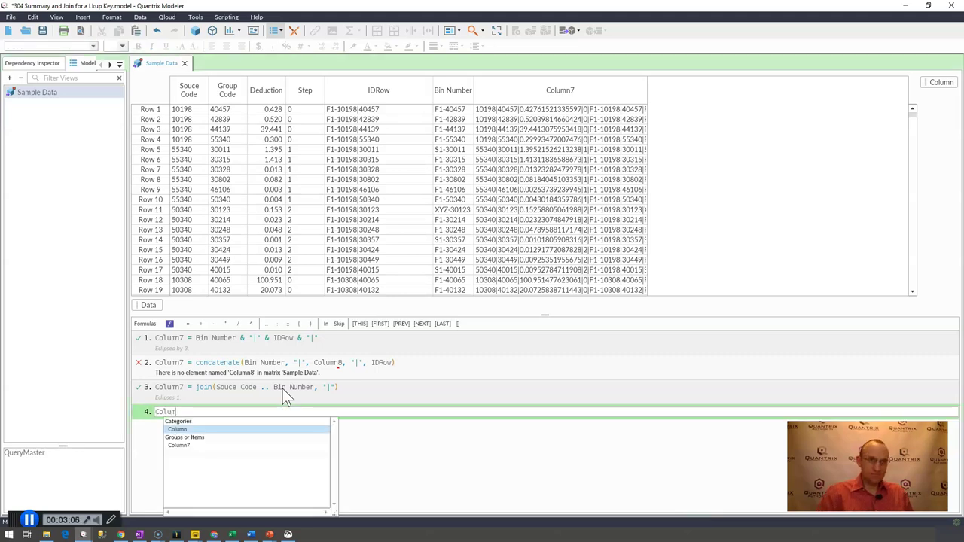
{"action": "key", "text": "Down"}
{"action": "key", "text": "Return"}
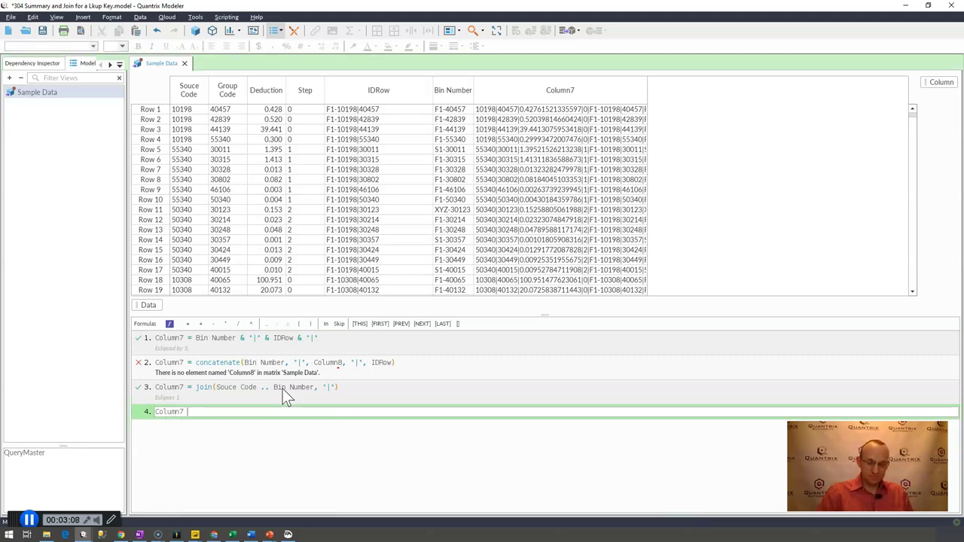
{"action": "type", "text": "= join(s"}
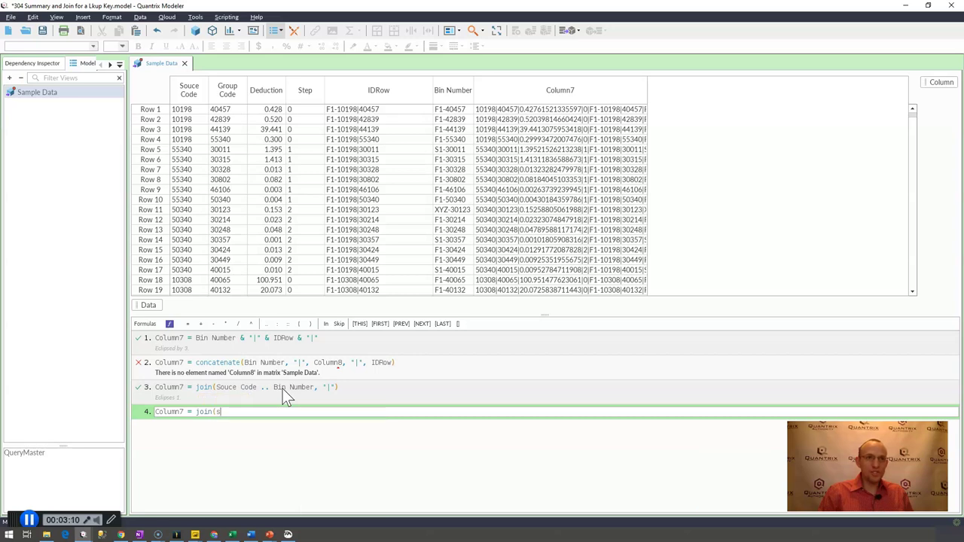
{"action": "type", "text": "umm"}
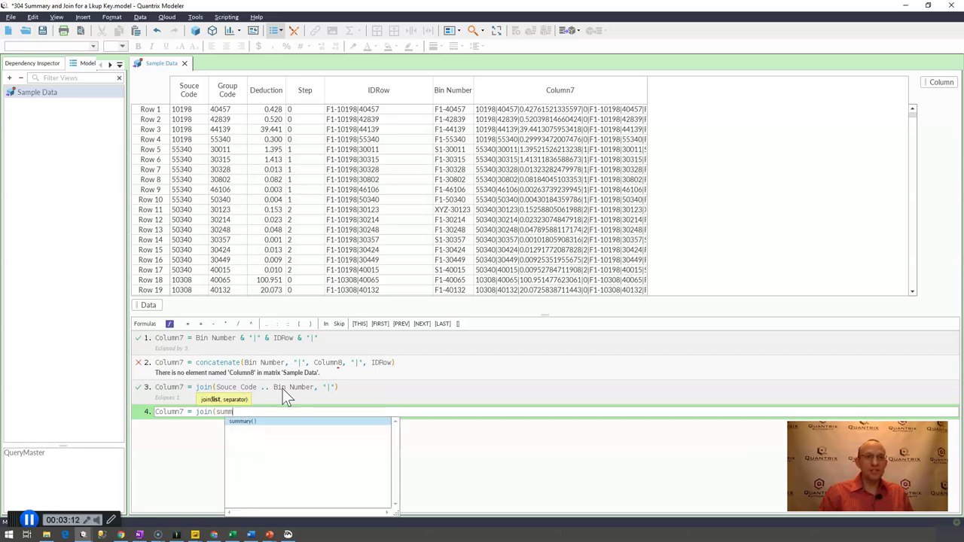
{"action": "key", "text": "Return"}
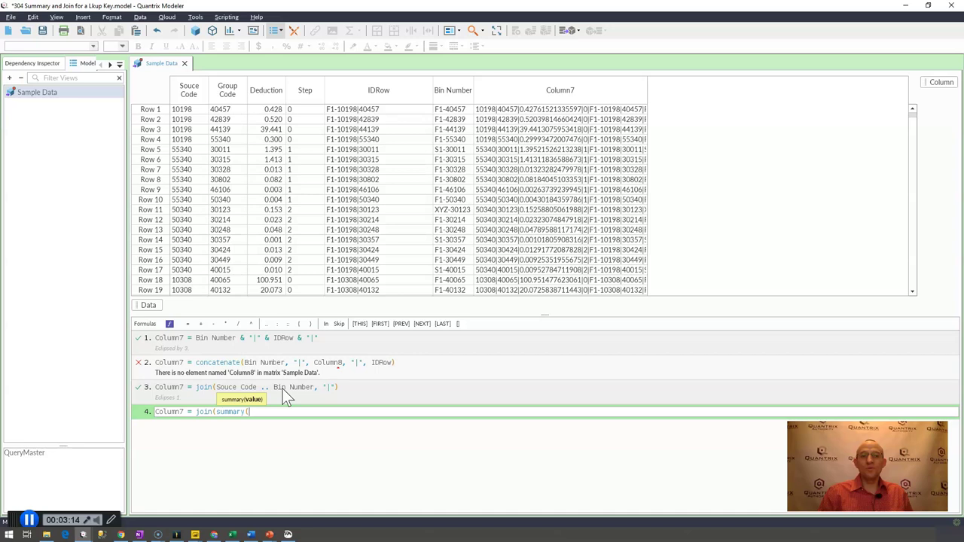
{"action": "type", "text": "col"}
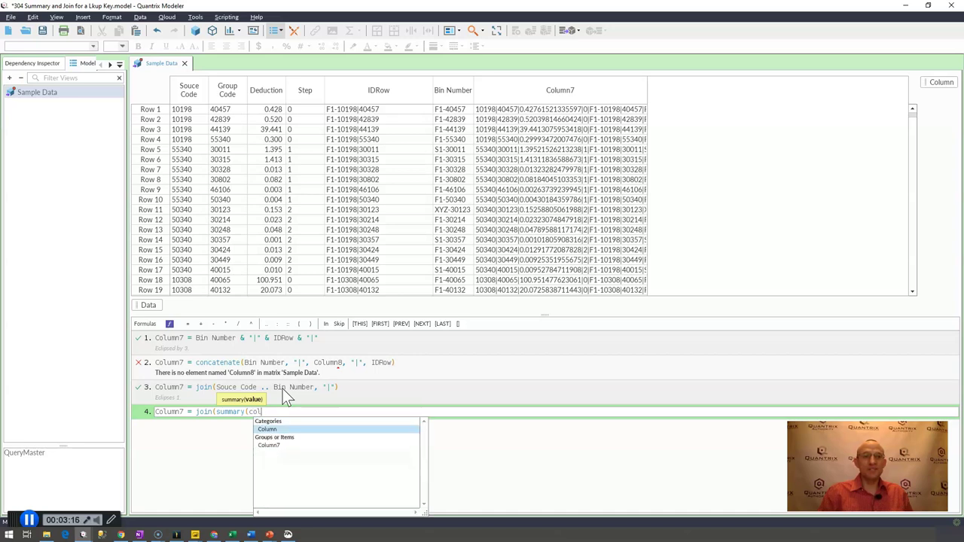
{"action": "key", "text": "Return"}
{"action": "type", "text": ")"}
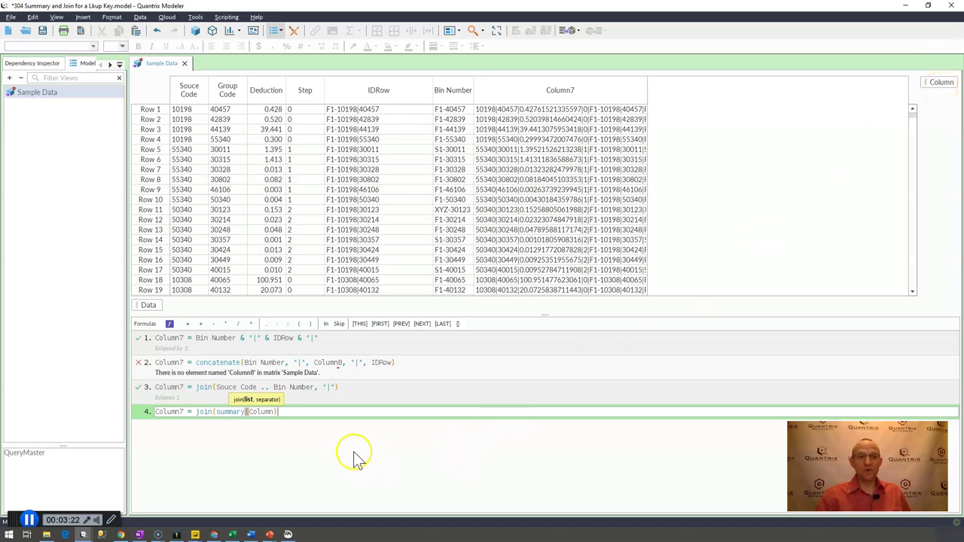
{"action": "type", "text": ", \""}
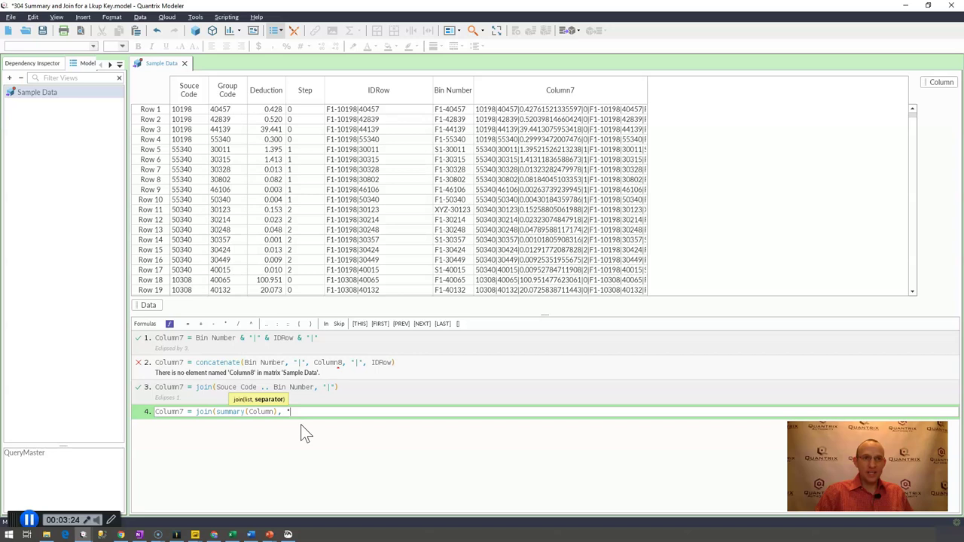
{"action": "type", "text": "|\")"}
{"action": "key", "text": "Return"}
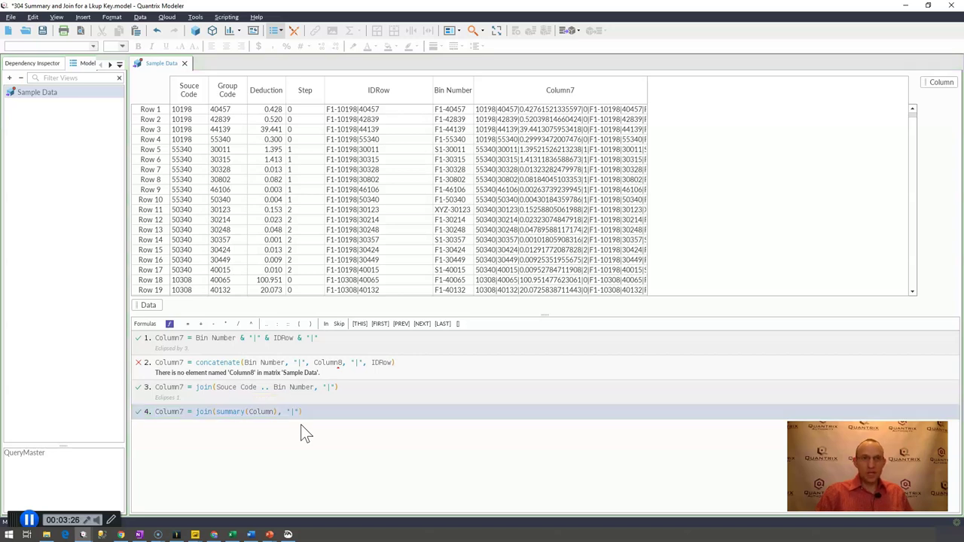
Insert a column before Bin Number with 'adfasd' in Row 1, and widen Column7
{"action": "left_click", "coordinate": [636, 117]}
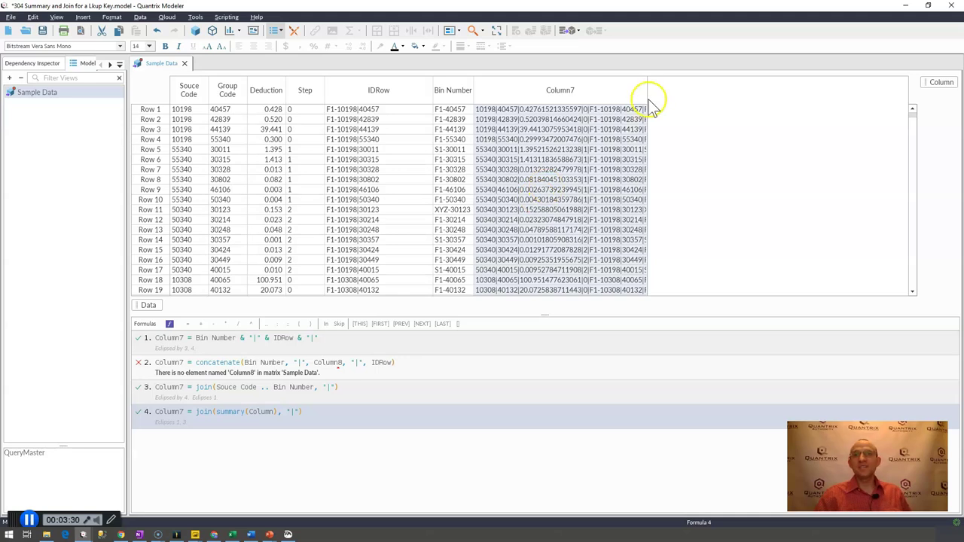
{"action": "left_click", "coordinate": [453, 92]}
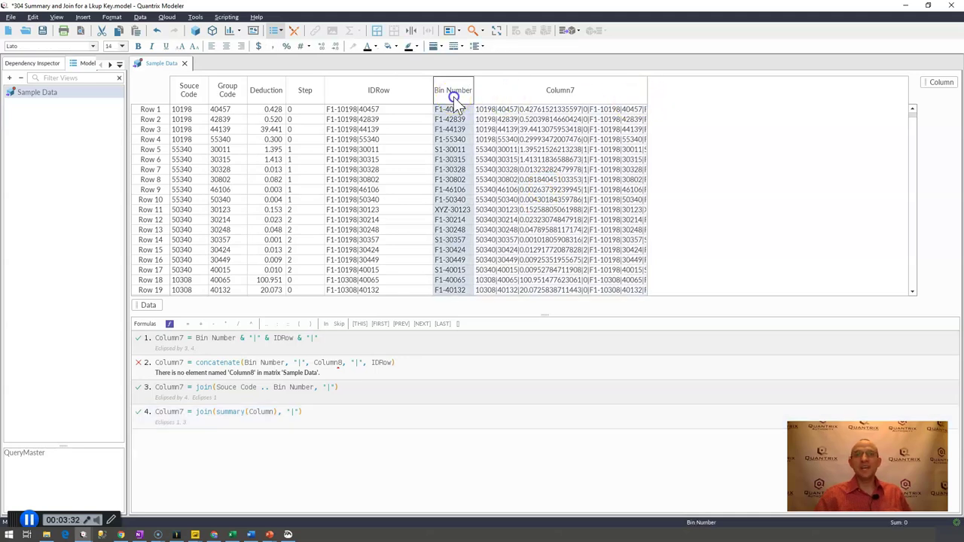
{"action": "key", "text": "Insert"}
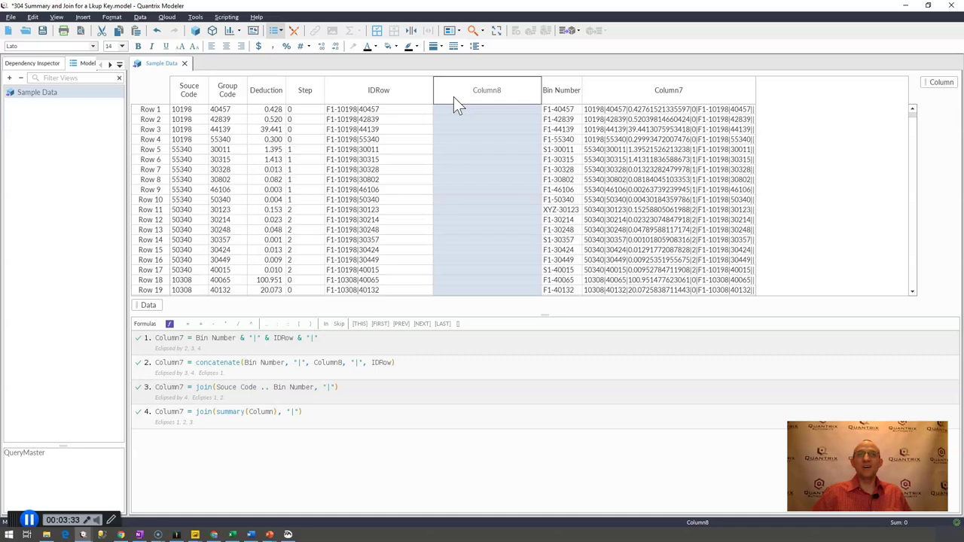
{"action": "type", "text": "adfasd"}
{"action": "key", "text": "Return"}
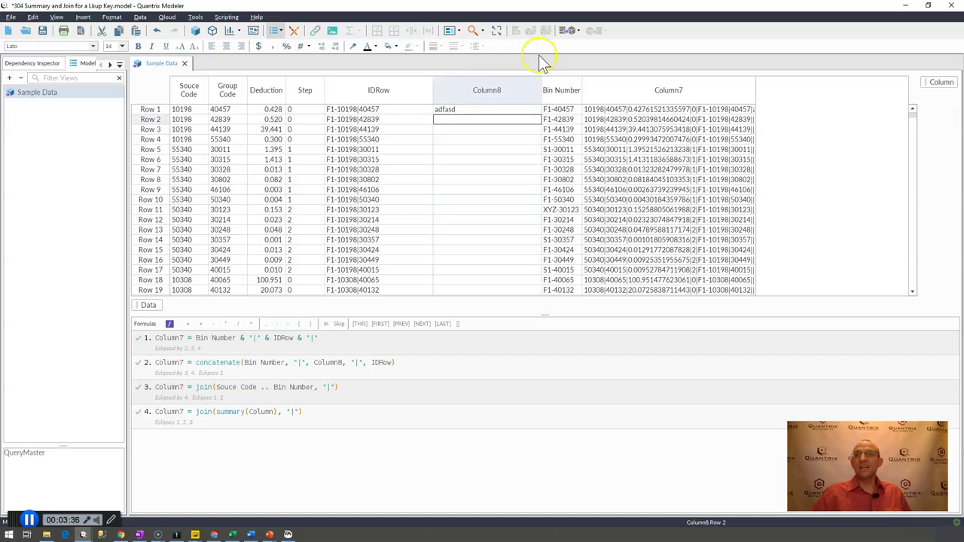
{"action": "left_click_drag", "start_coordinate": [755, 92], "coordinate": [816, 96]}
Add Column9 after Bin Number with 'Column Added' in Row 1, and widen Column7
{"action": "left_click", "coordinate": [567, 92]}
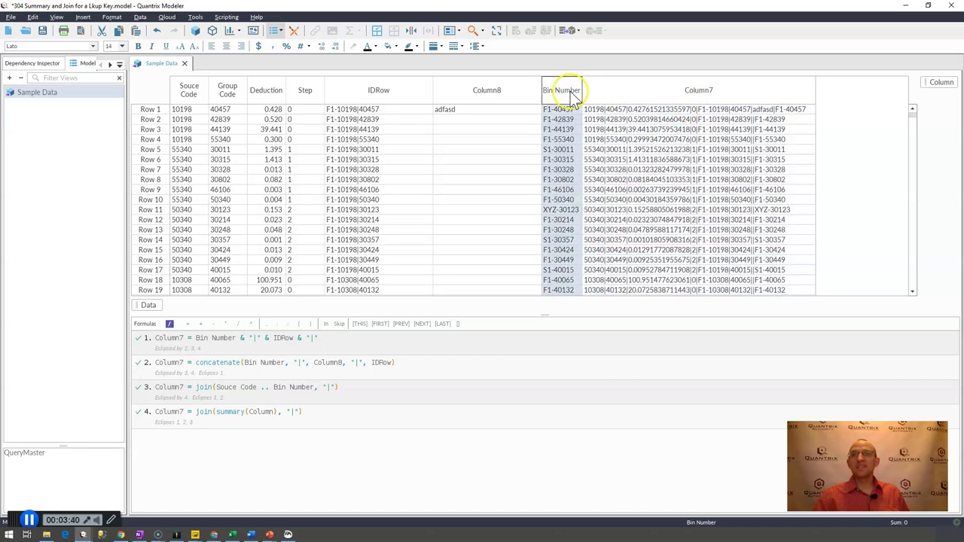
{"action": "key", "text": "Return"}
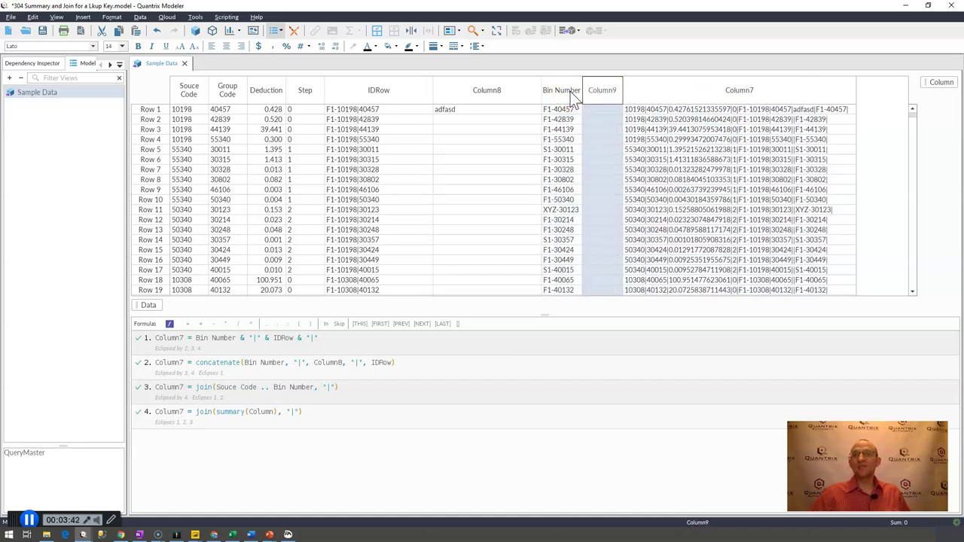
{"action": "key", "text": "Down"}
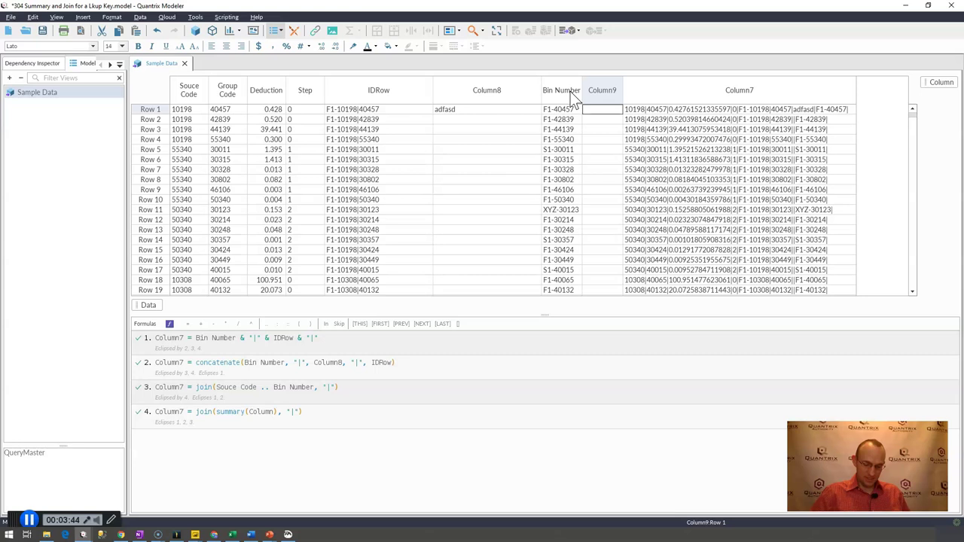
{"action": "type", "text": "Colu"}
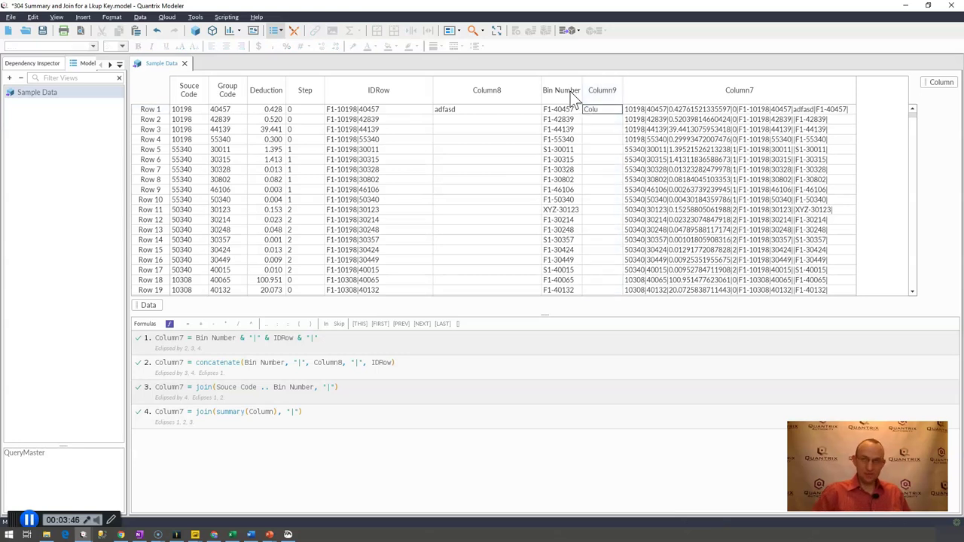
{"action": "type", "text": "mn Added"}
{"action": "key", "text": "Return"}
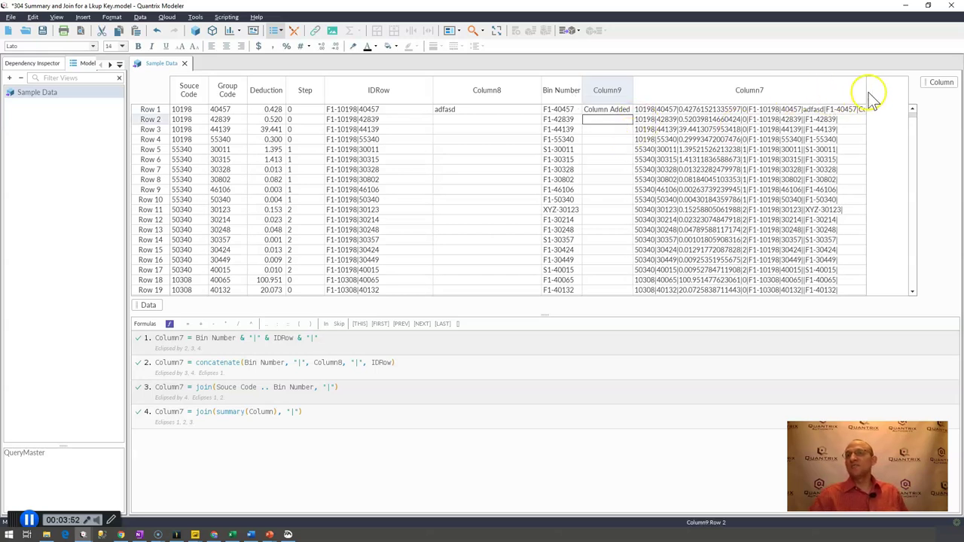
{"action": "left_click_drag", "start_coordinate": [865, 95], "coordinate": [906, 99]}
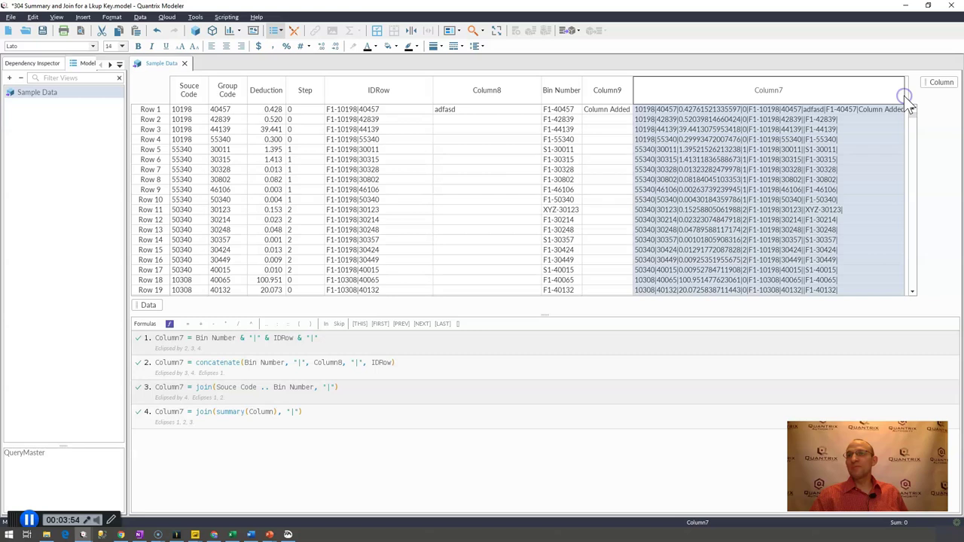
{"action": "left_click", "coordinate": [867, 114]}
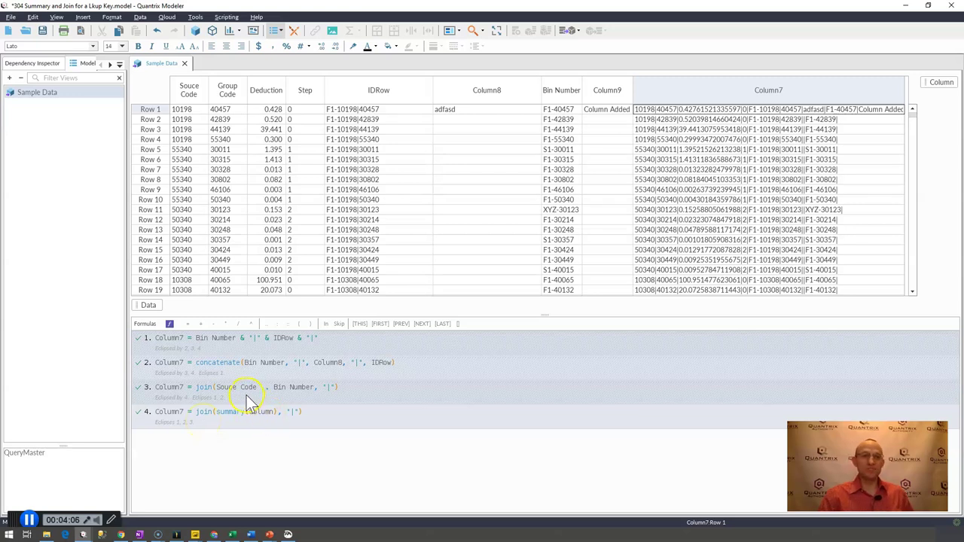
{"action": "left_click", "coordinate": [231, 374]}
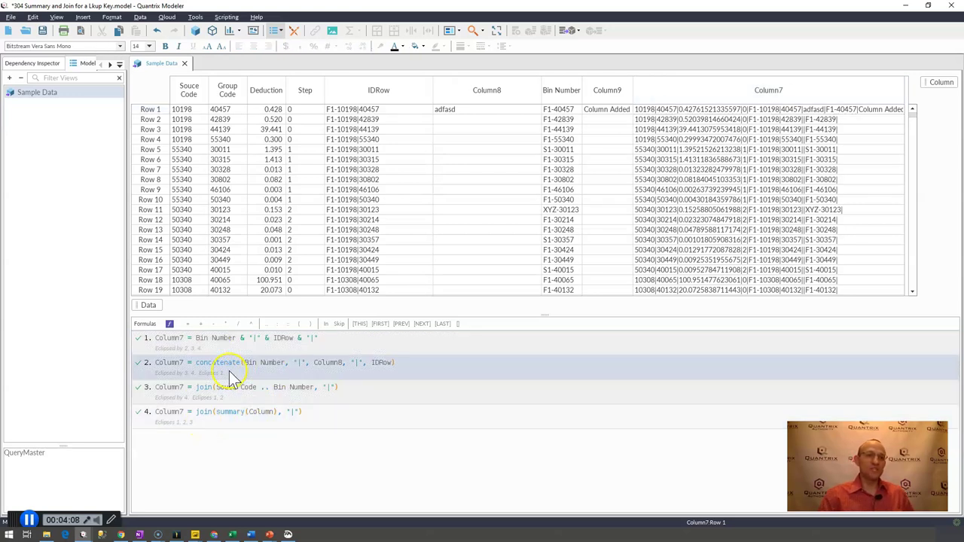